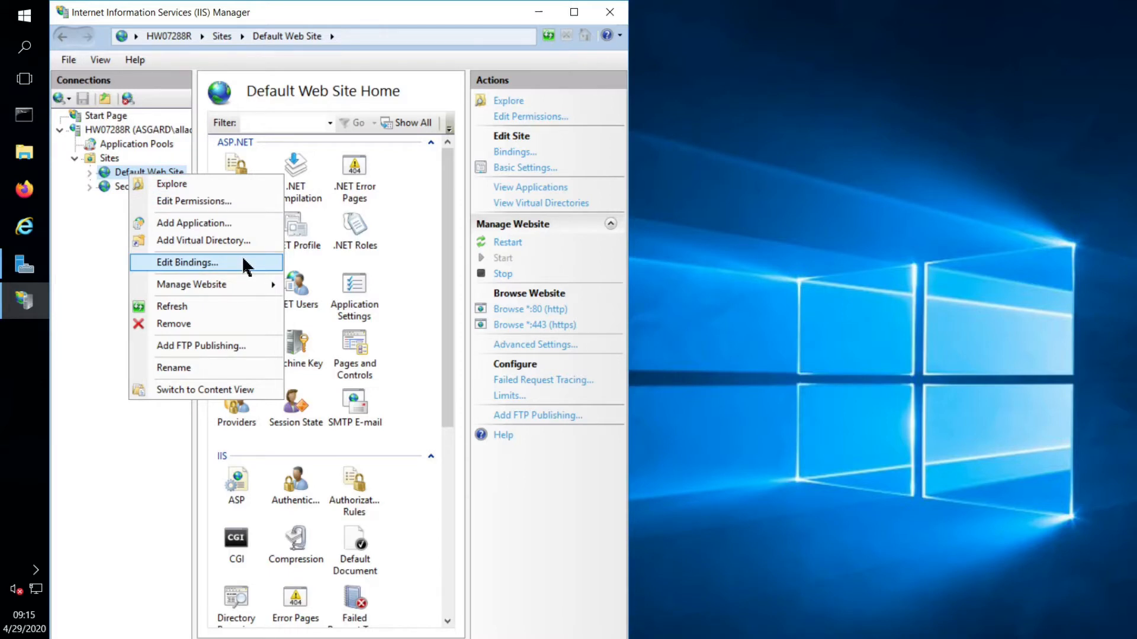
- Remove the existing https binding on port 443 from Default Web Site
left_click(187, 262)
left_click_drag(361, 195, 597, 247)
left_click(373, 321)
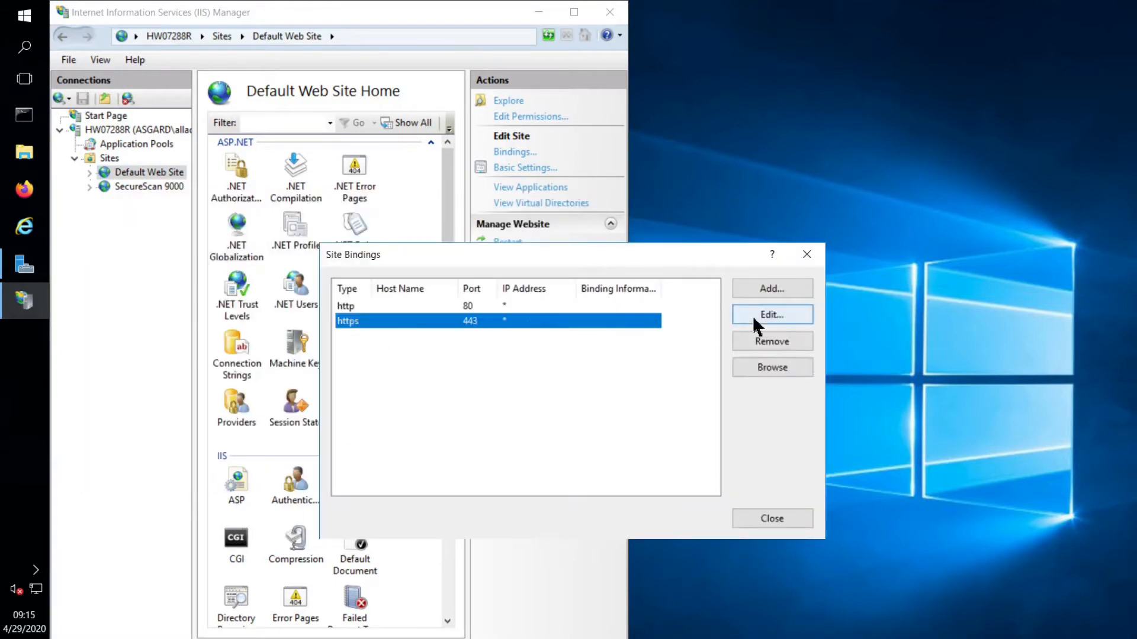
left_click(771, 314)
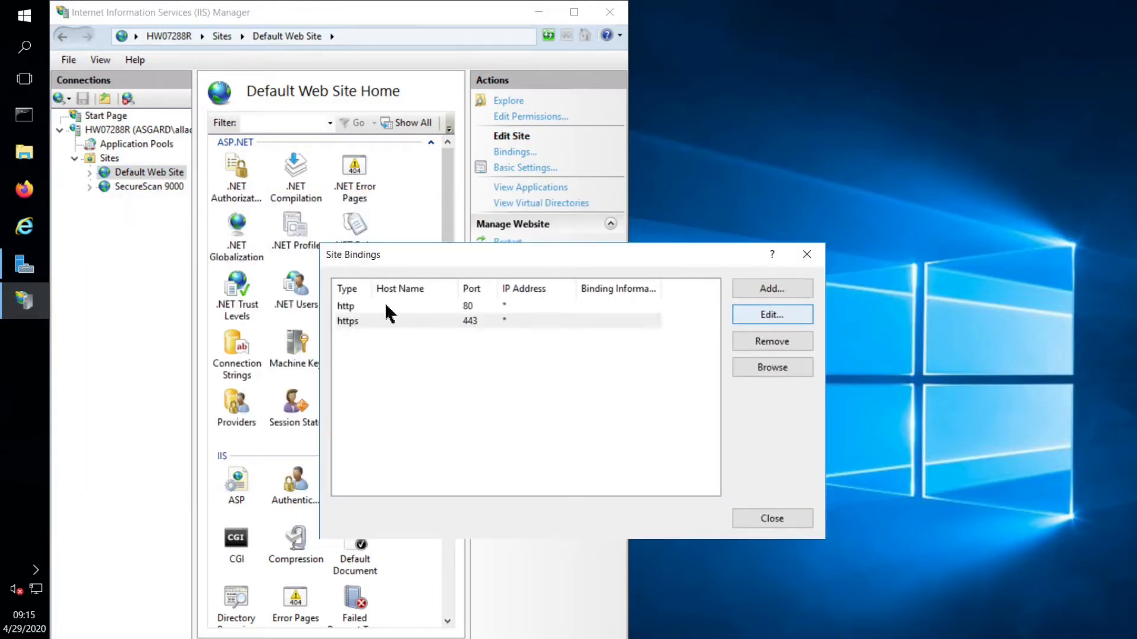
left_click(759, 279)
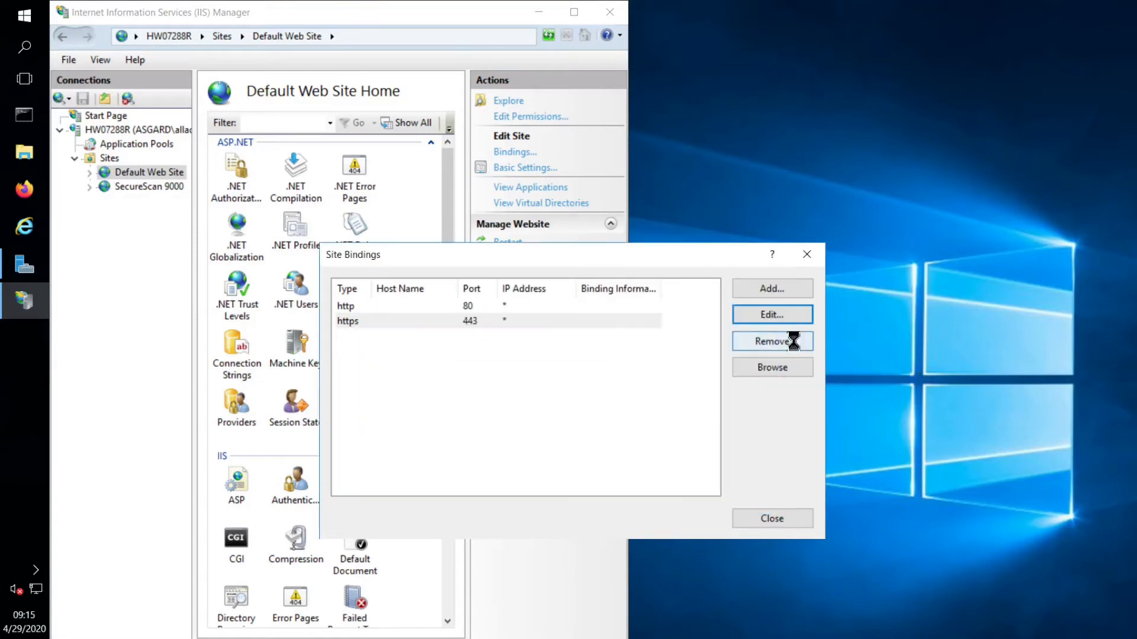
left_click(796, 342)
left_click(604, 406)
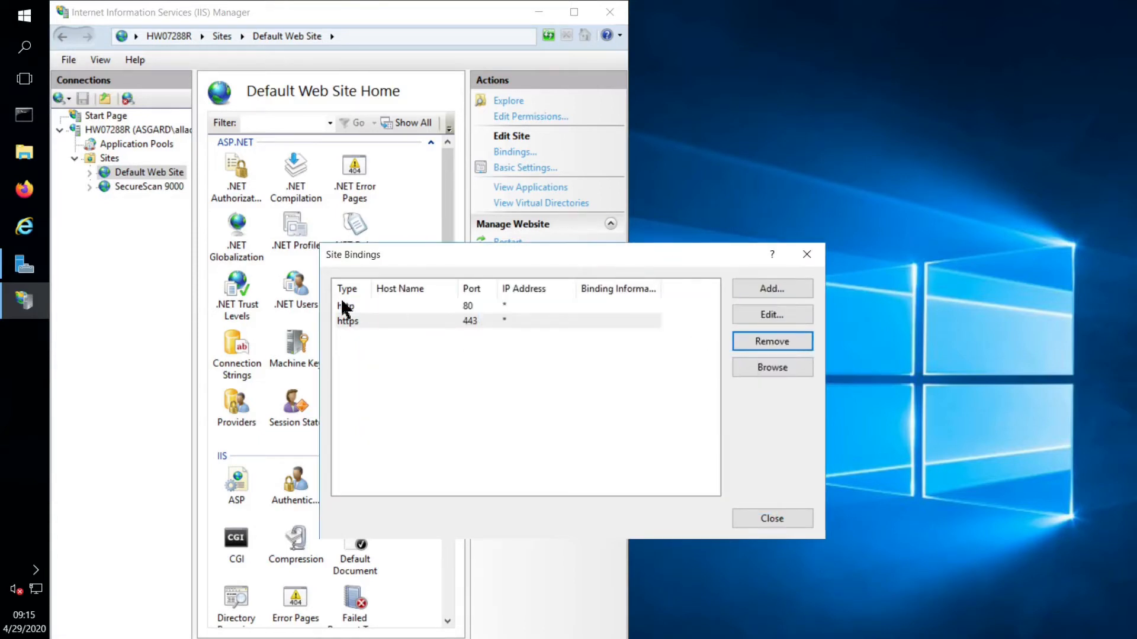
left_click(365, 306)
left_click(518, 348)
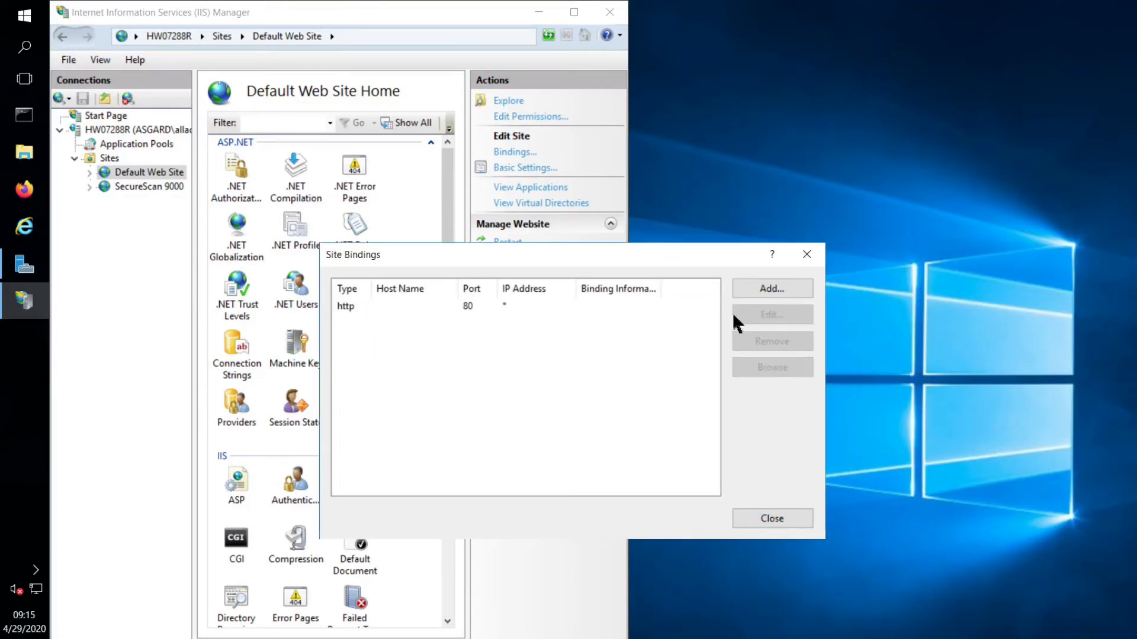
left_click(737, 290)
left_click(427, 326)
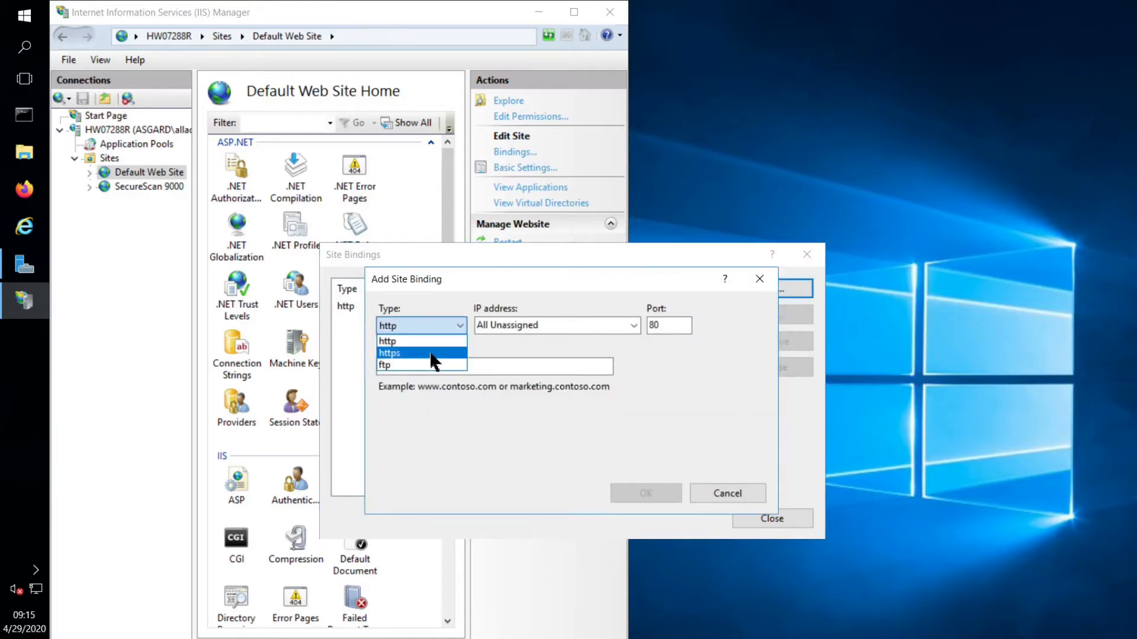
left_click(436, 363)
left_click(469, 451)
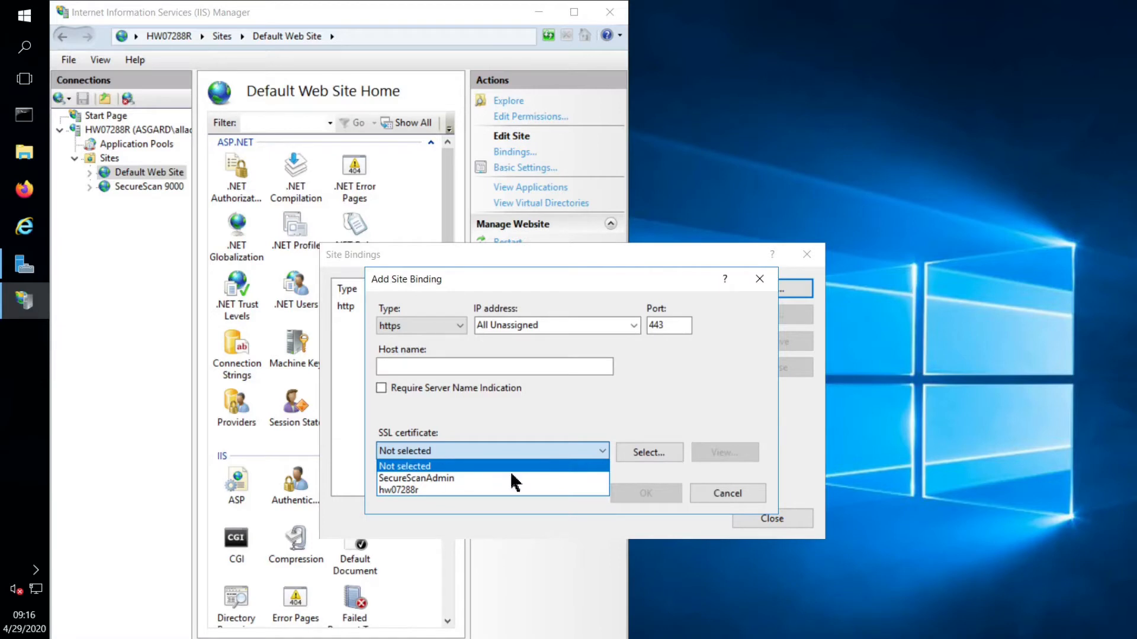
left_click(715, 487)
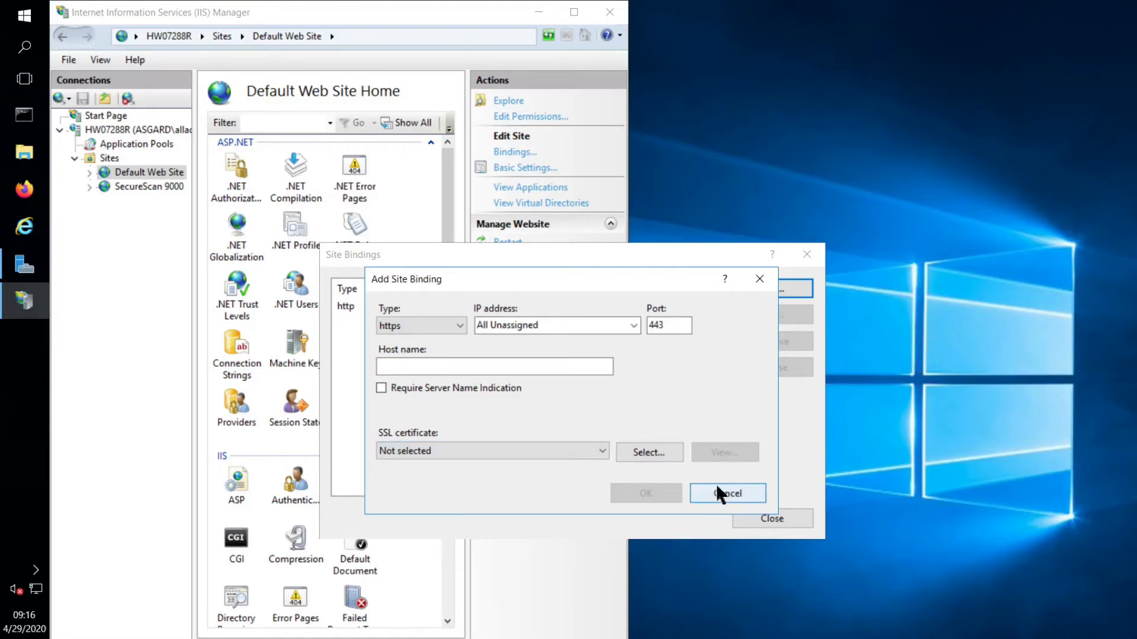
left_click(721, 494)
left_click(767, 515)
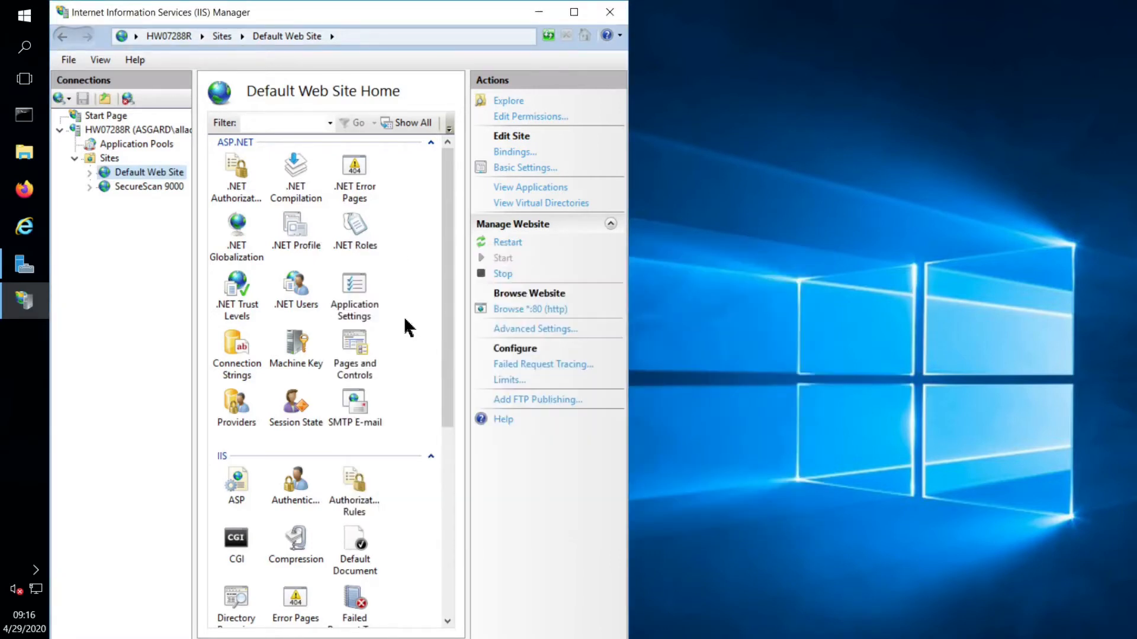
- Create a self-signed certificate on the HW07288R server with the friendly name hw07288r.asgard.test
left_click(109, 132)
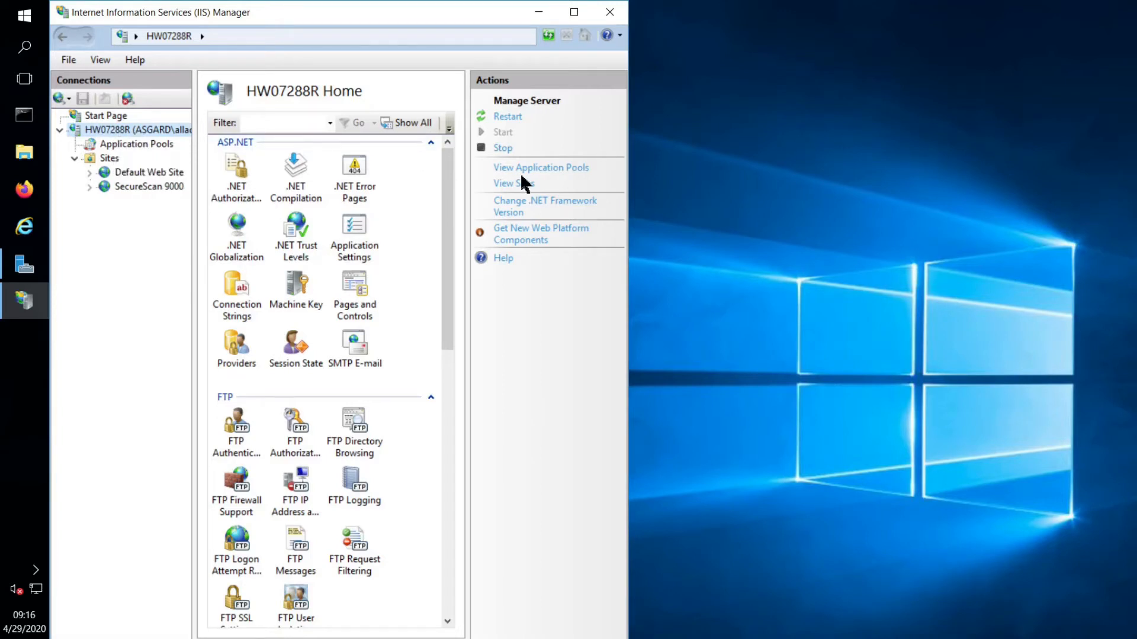
left_click_drag(446, 317, 454, 598)
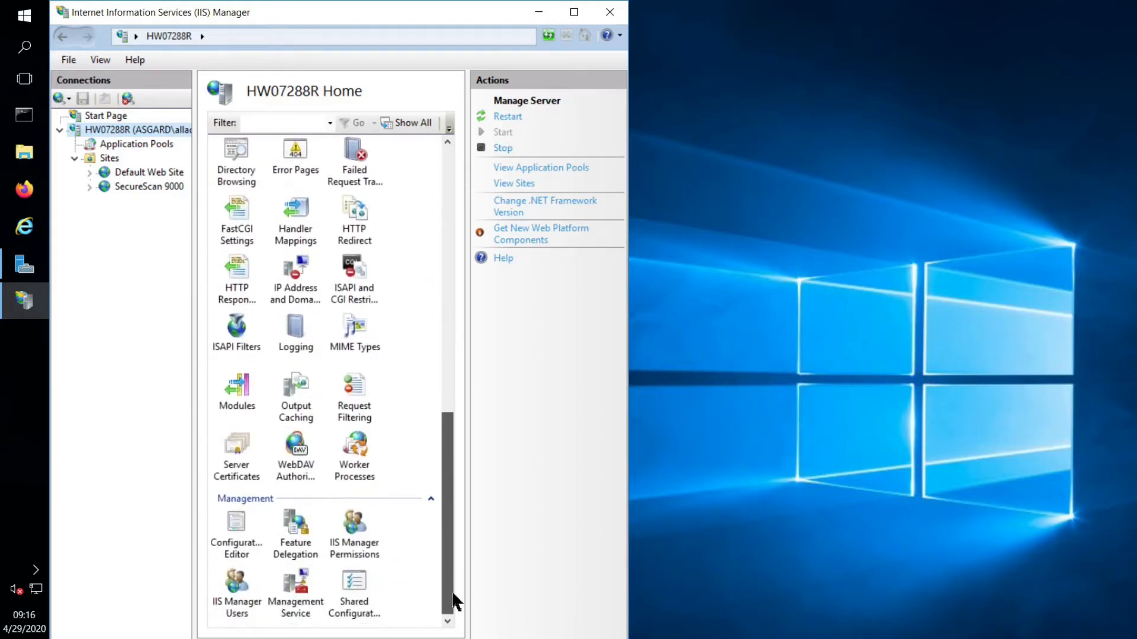
left_click(239, 447)
double_click(240, 448)
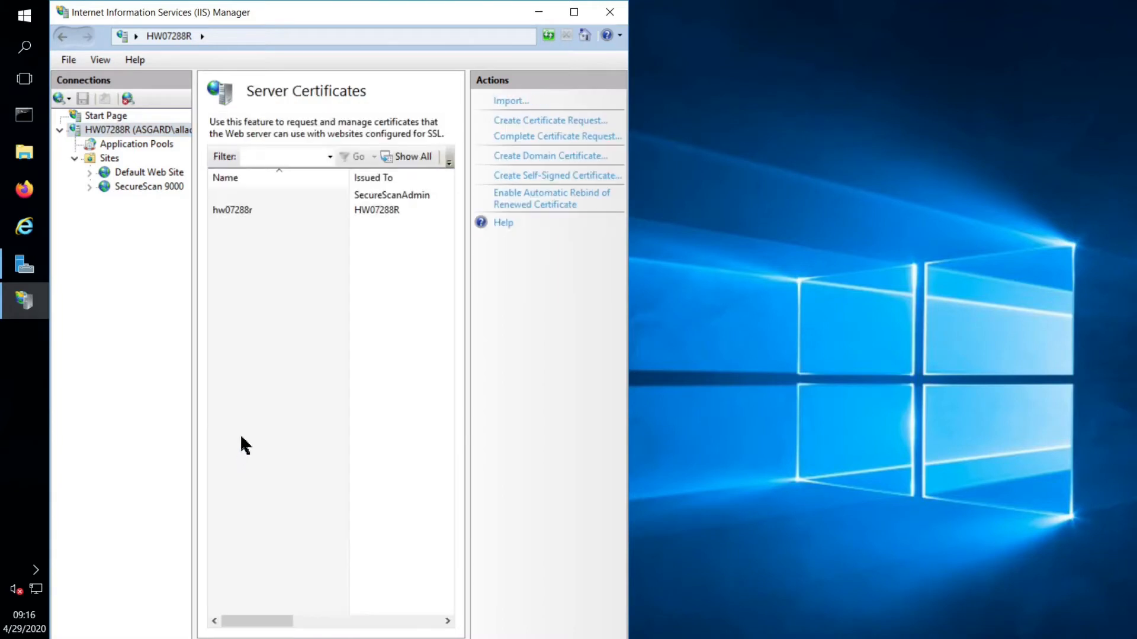
left_click(581, 184)
type("hw07288r.asgard.test")
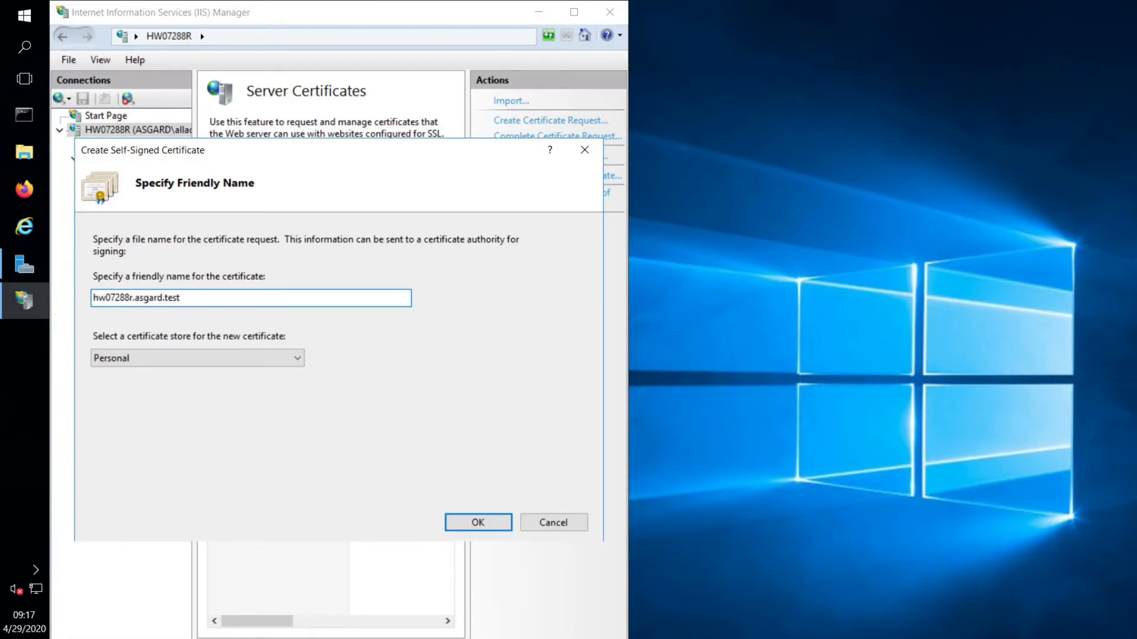
left_click(462, 522)
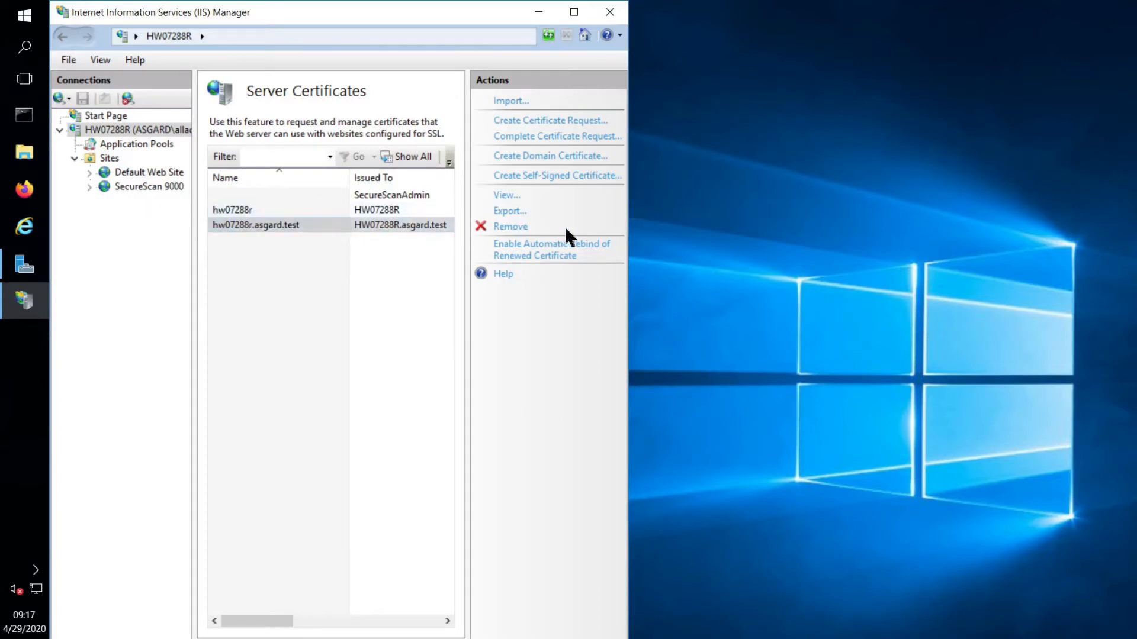
- Set up a new https binding on port 443 for Default Web Site using the SSL certificate hw07288r.asgard.test
right_click(120, 172)
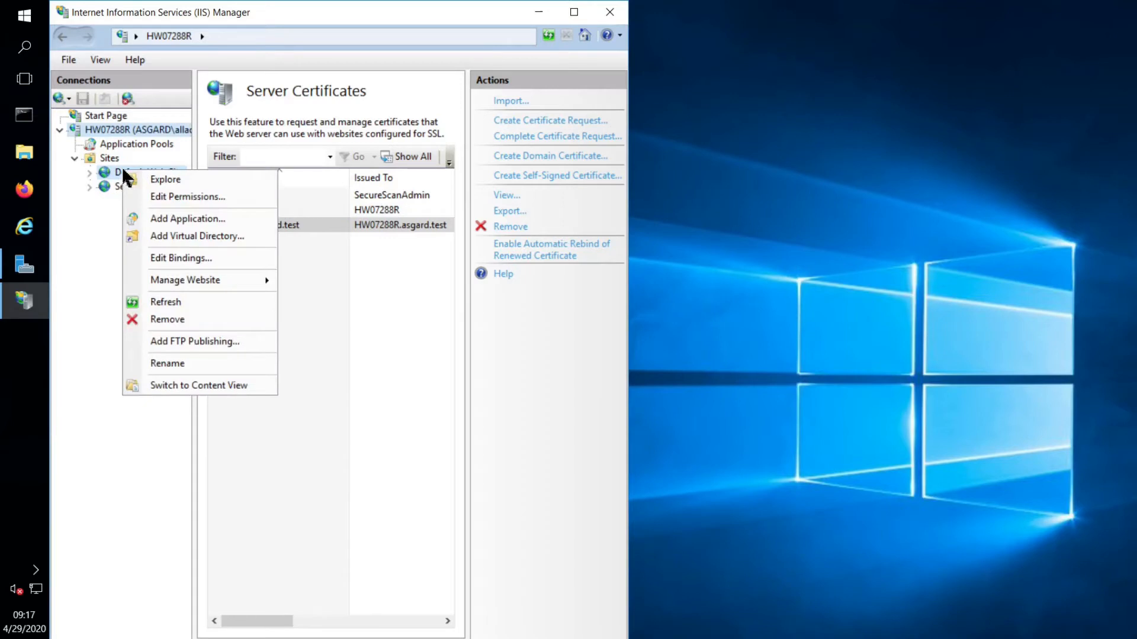
left_click(233, 258)
left_click(522, 237)
left_click(202, 275)
left_click(195, 298)
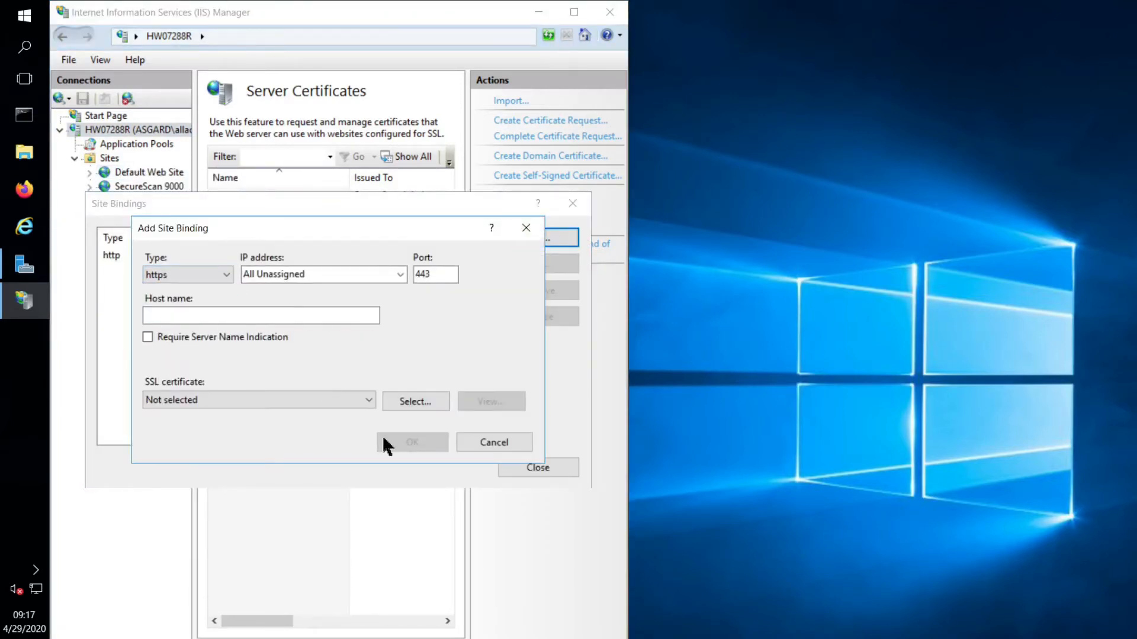
left_click(278, 402)
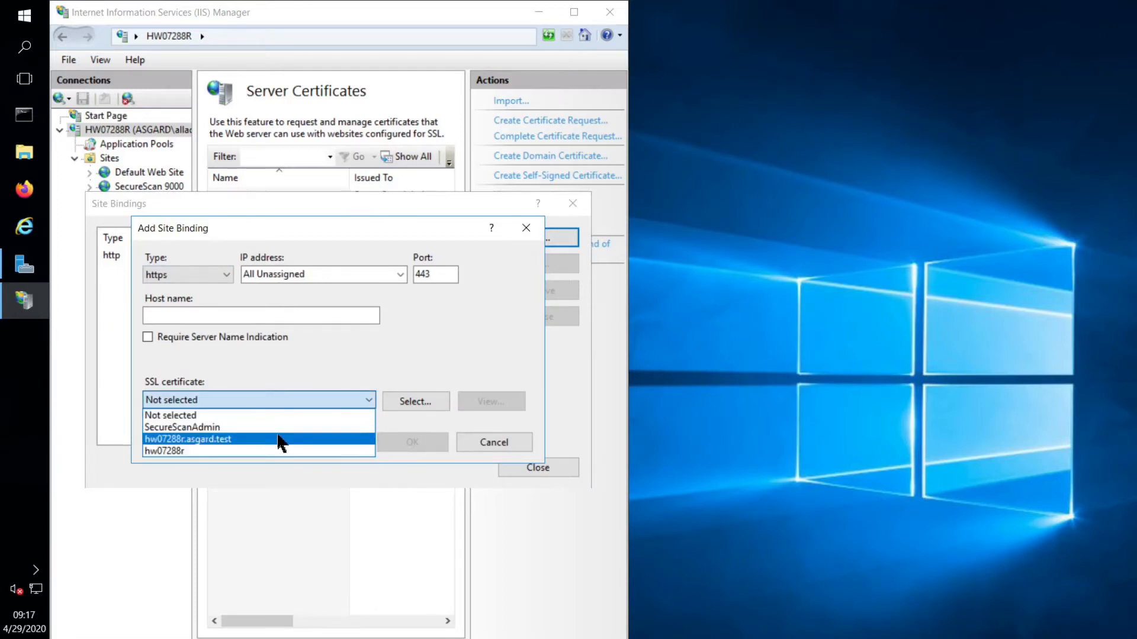
left_click(278, 439)
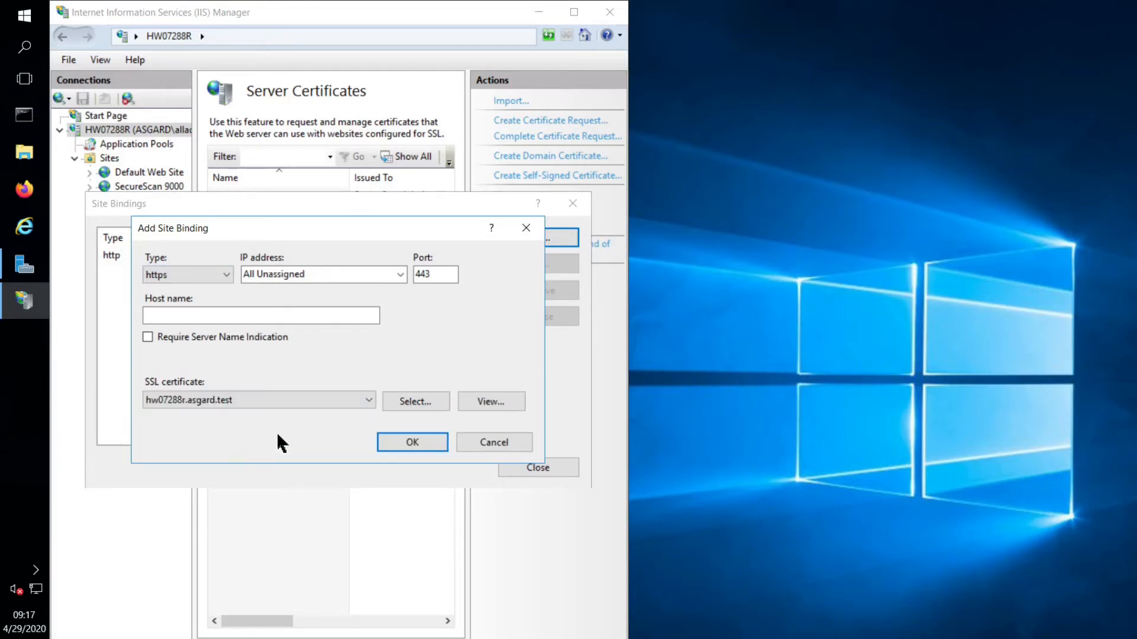
- Inspect the selected certificate's details and serial number, and save the new https binding
left_click(483, 403)
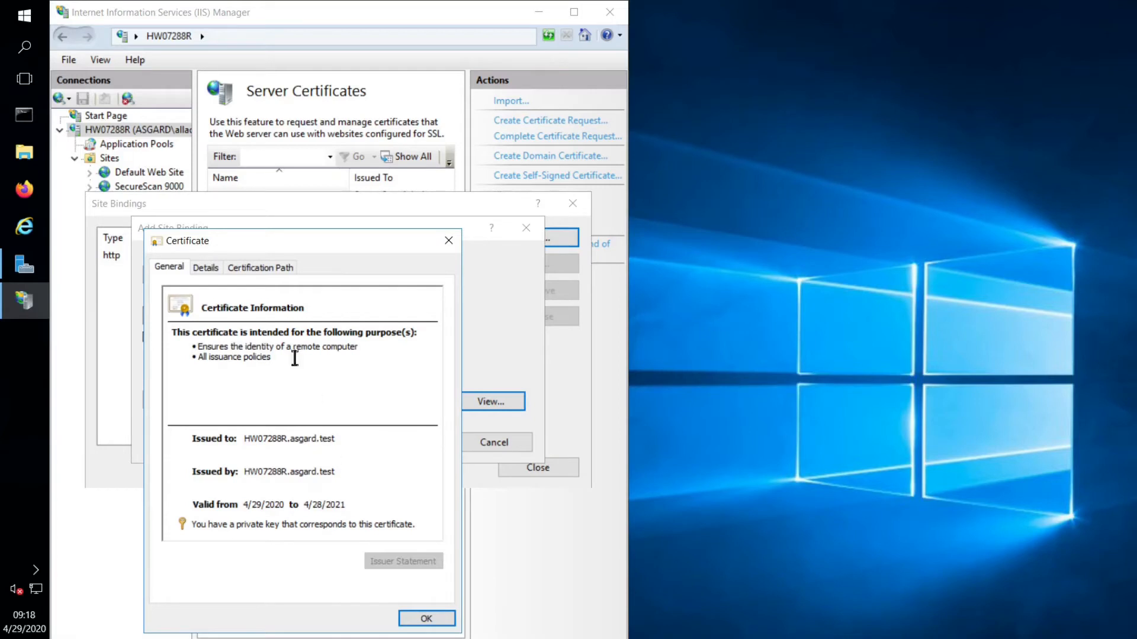
left_click(208, 267)
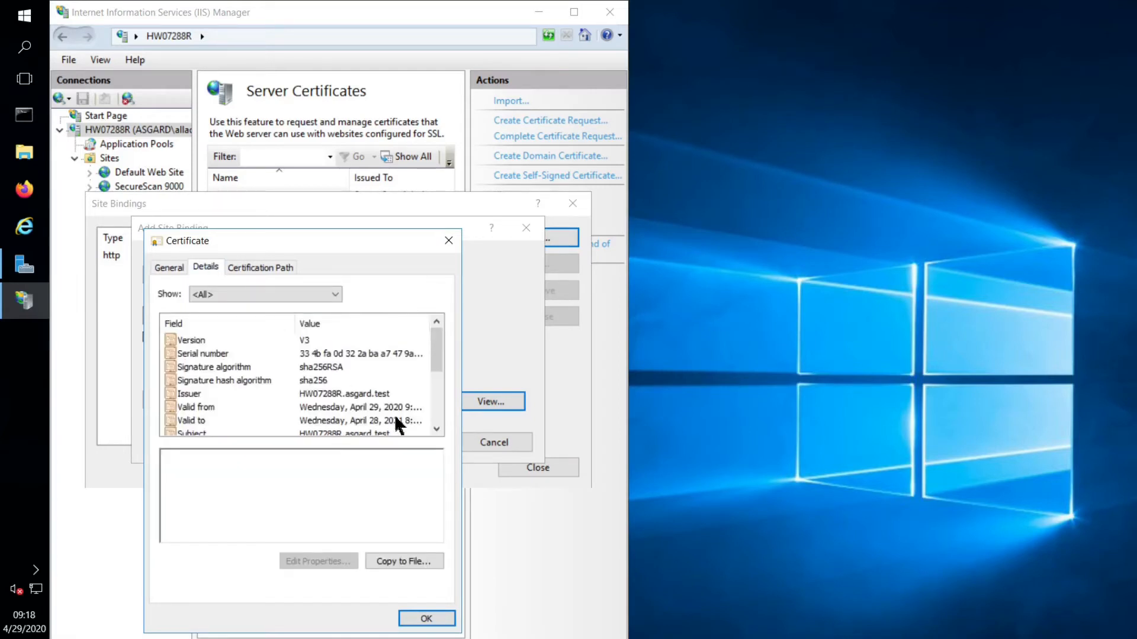
left_click(211, 355)
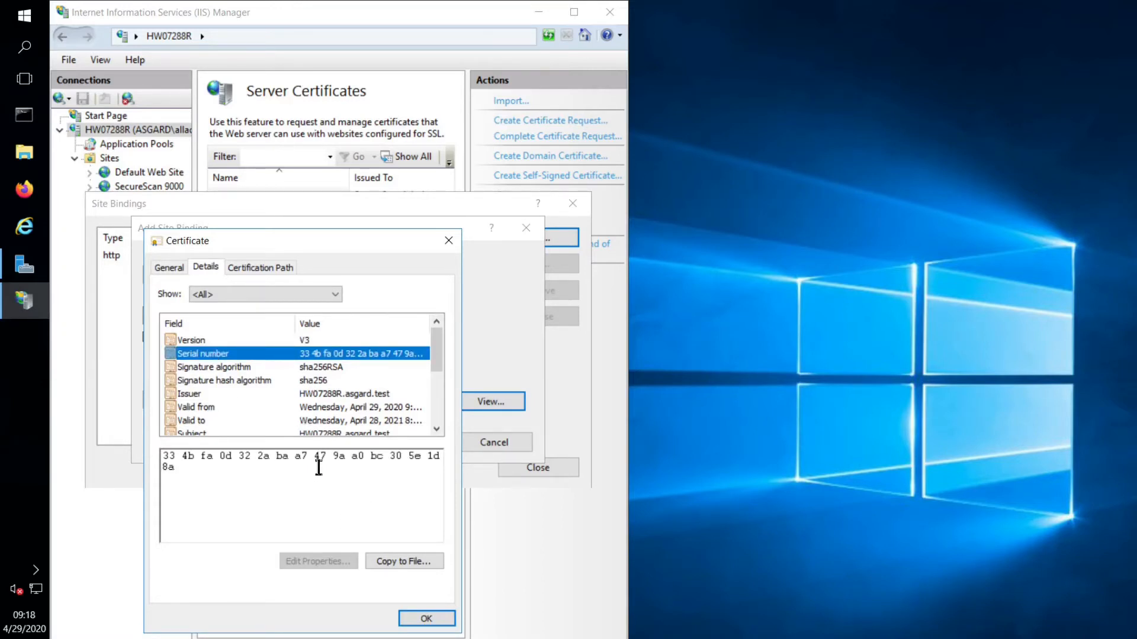
left_click(426, 618)
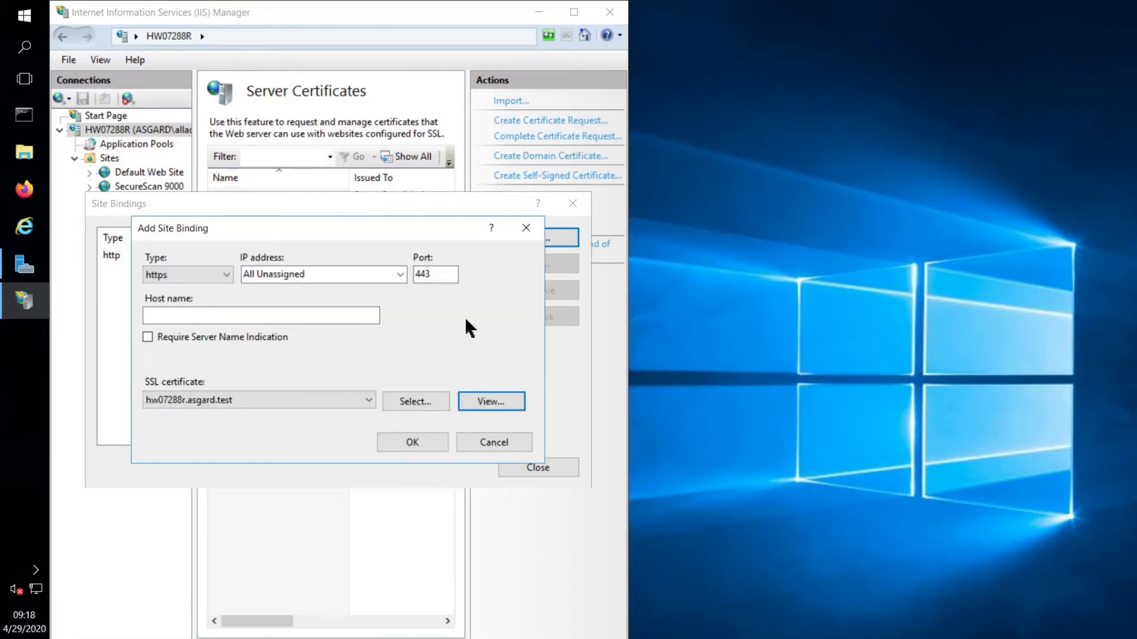
left_click(395, 453)
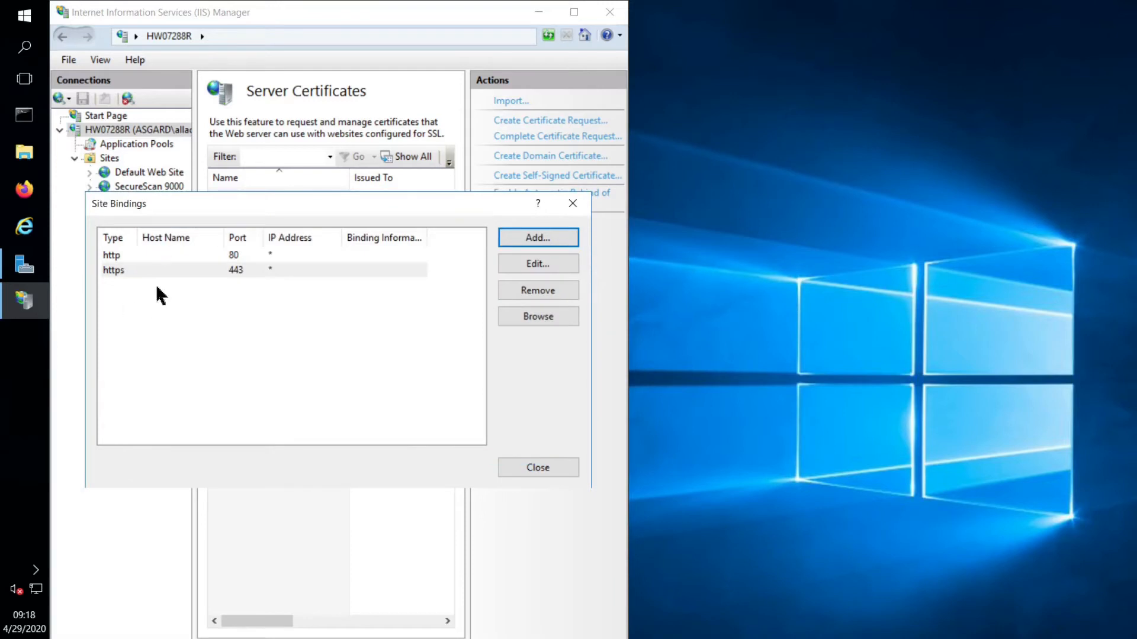
left_click(549, 467)
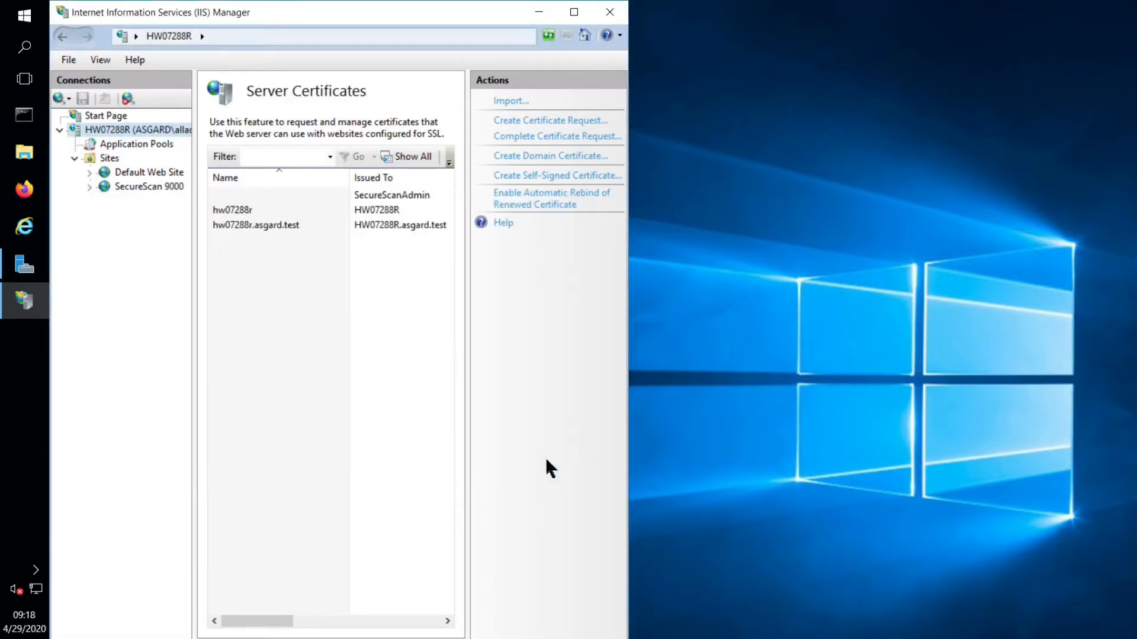
- Switch to File Explorer and go to the folder C:\Program Files\LRS\MFPsecure
left_click(29, 161)
left_click(213, 510)
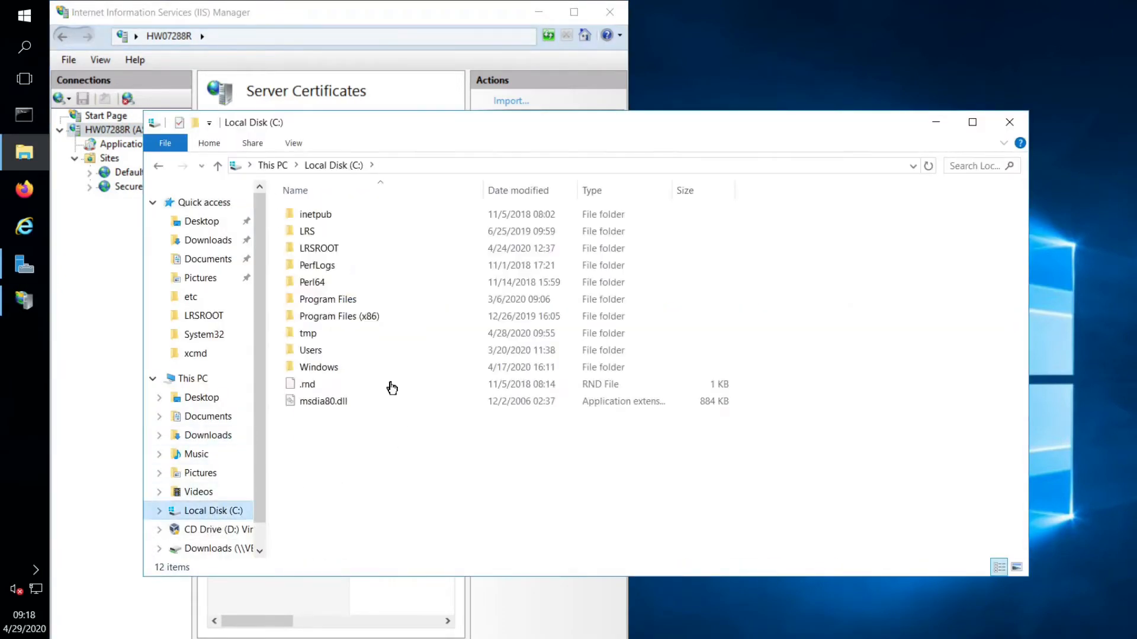
double_click(324, 302)
left_click(321, 267)
double_click(320, 301)
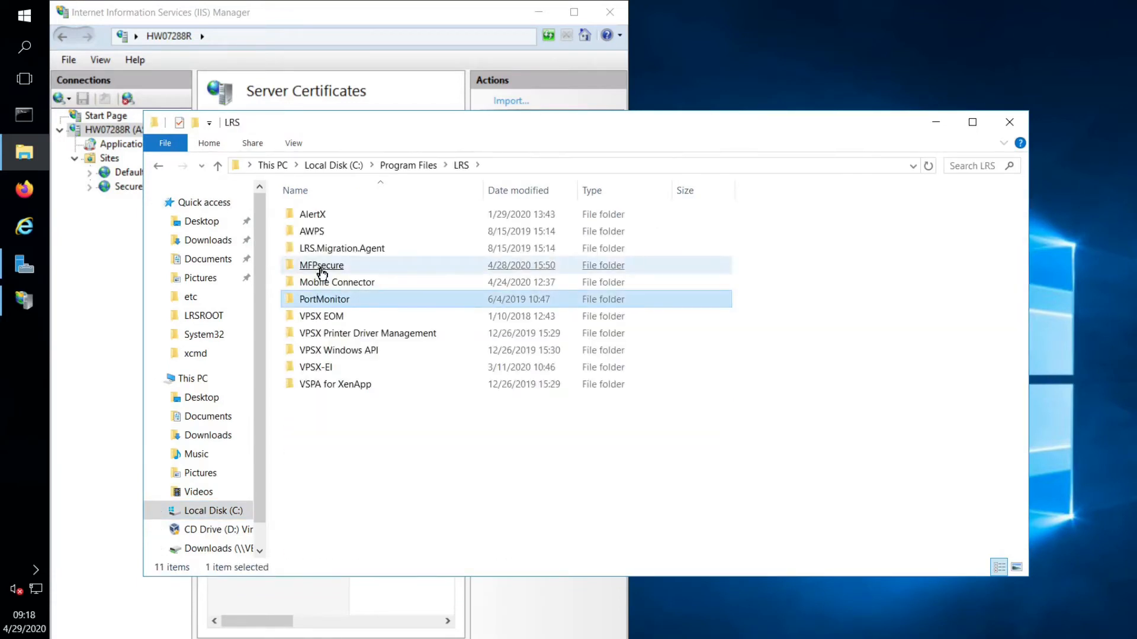
left_click(322, 267)
double_click(321, 267)
left_click(323, 267)
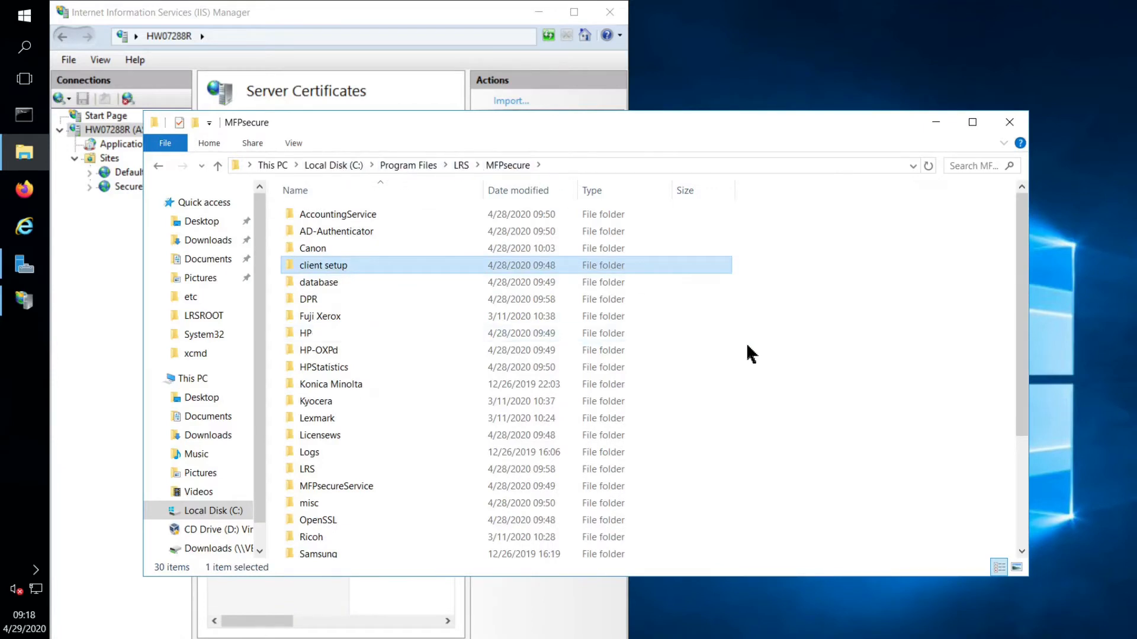
- Delete the old certificate files IIS 192.168.1.121.cer and IIS hw07288r.asgard.test.cer from the MFPsecure folder
scroll(758, 355, "down", 3)
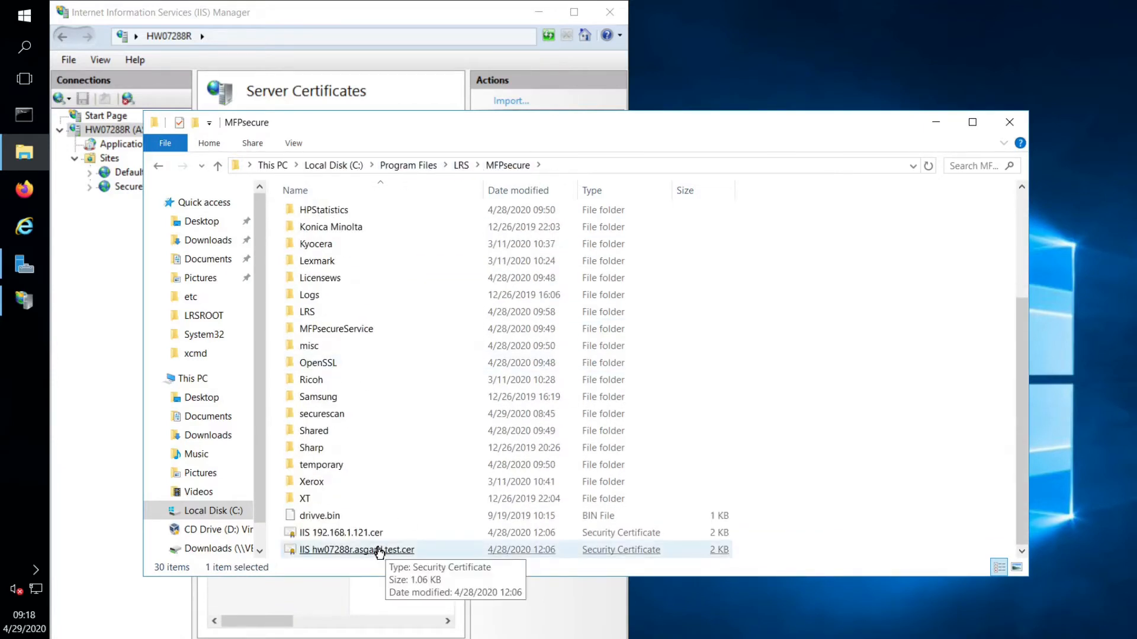
left_click_drag(787, 543, 709, 539)
key("Delete")
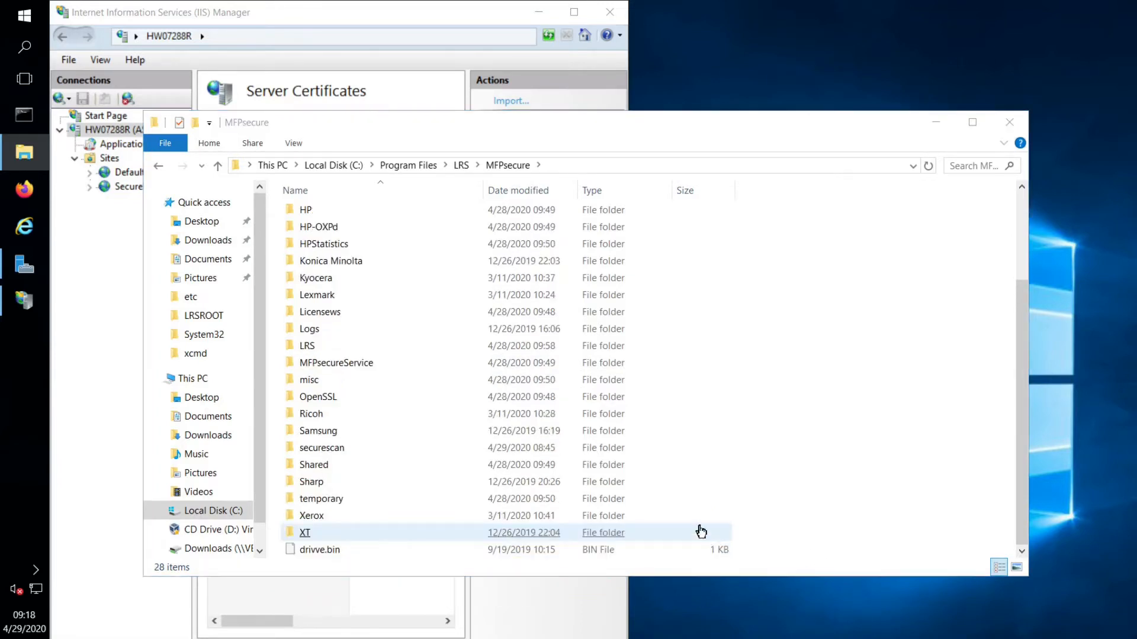
- Move the MFPsecure folder window clear of the IIS Manager window so both can be seen
left_click_drag(292, 121, 464, 108)
left_click_drag(322, 281, 630, 285)
left_click_drag(773, 97, 800, 292)
scroll(915, 521, "down", 2)
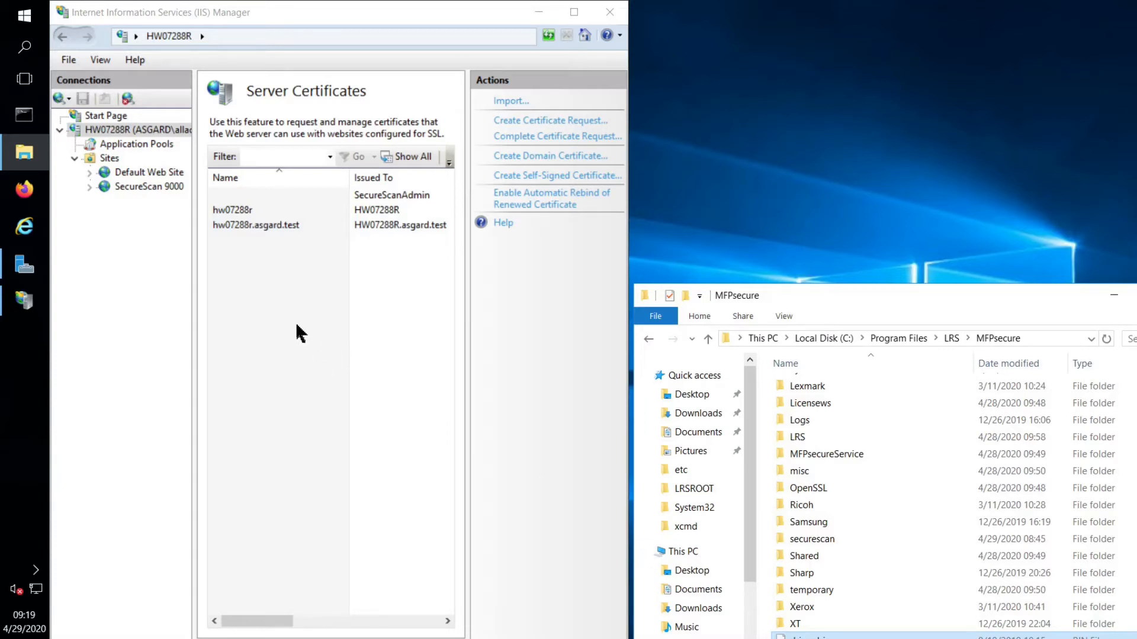
- Open an empty Microsoft Management Console by running mmc
key("super+r")
type("mmc")
key("Return")
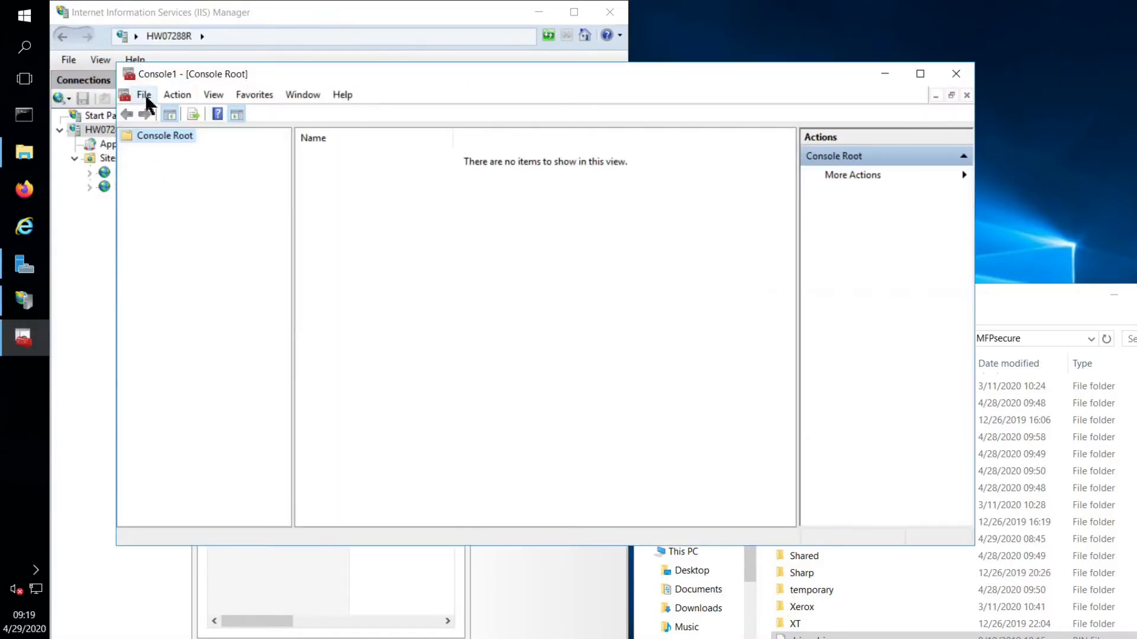
- Add the Certificates snap-in to the console for the computer account on the local computer
left_click(146, 104)
left_click(202, 186)
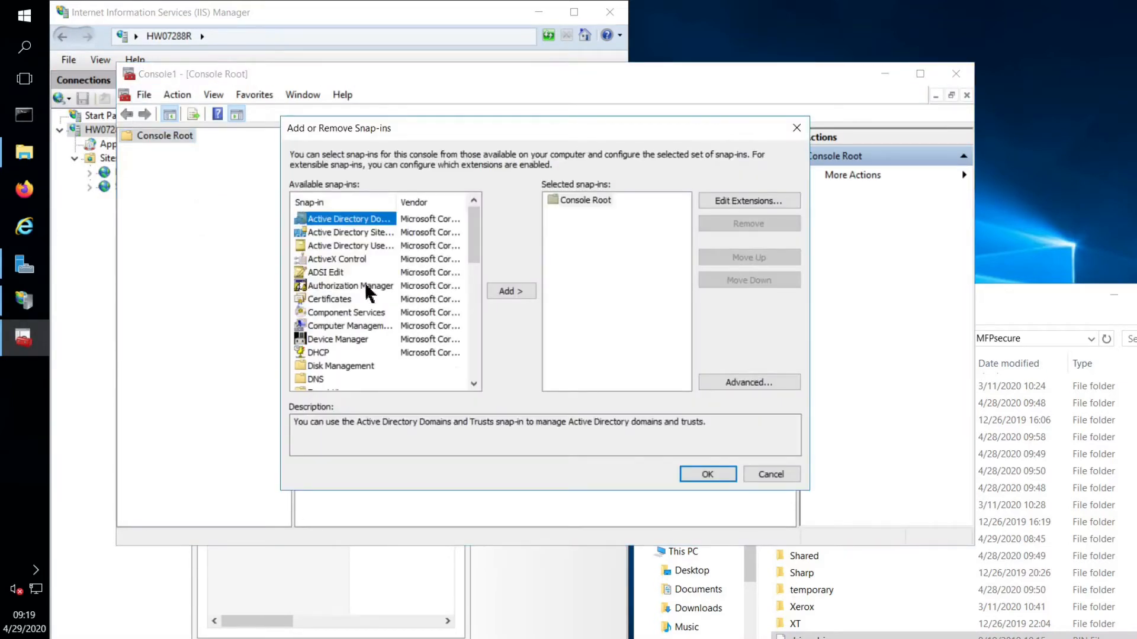
double_click(335, 299)
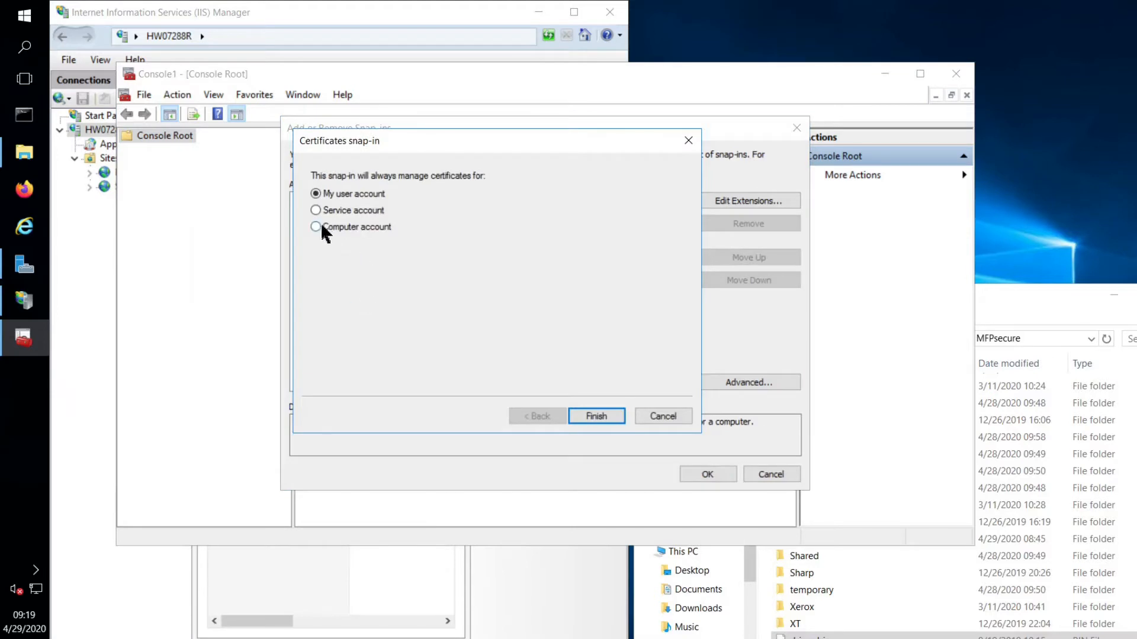
left_click(323, 228)
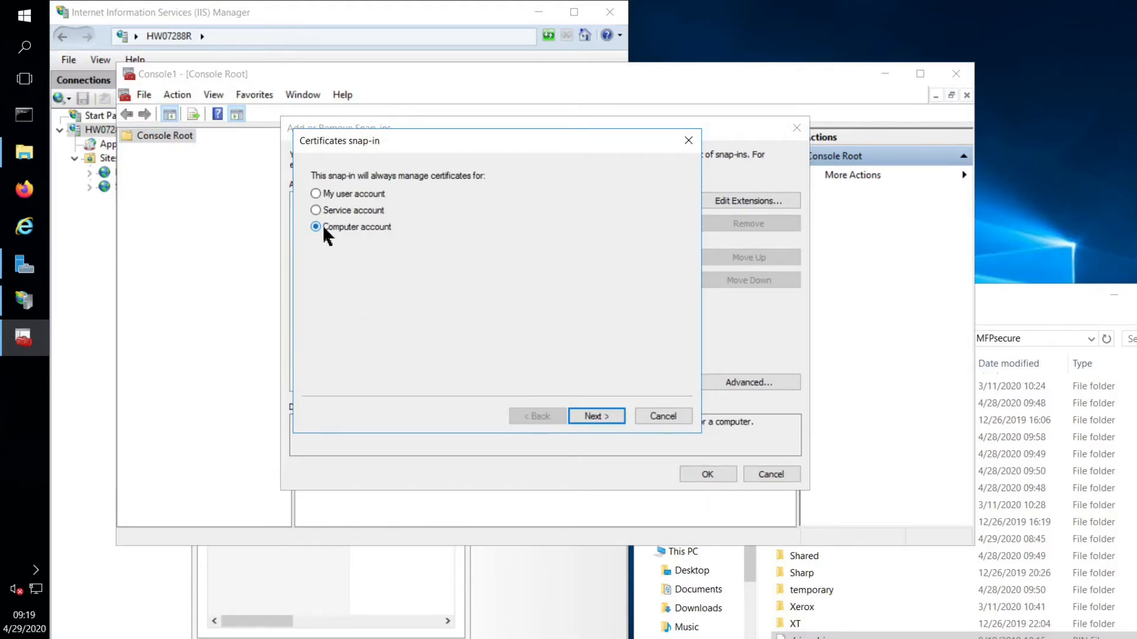
left_click(596, 417)
left_click(595, 417)
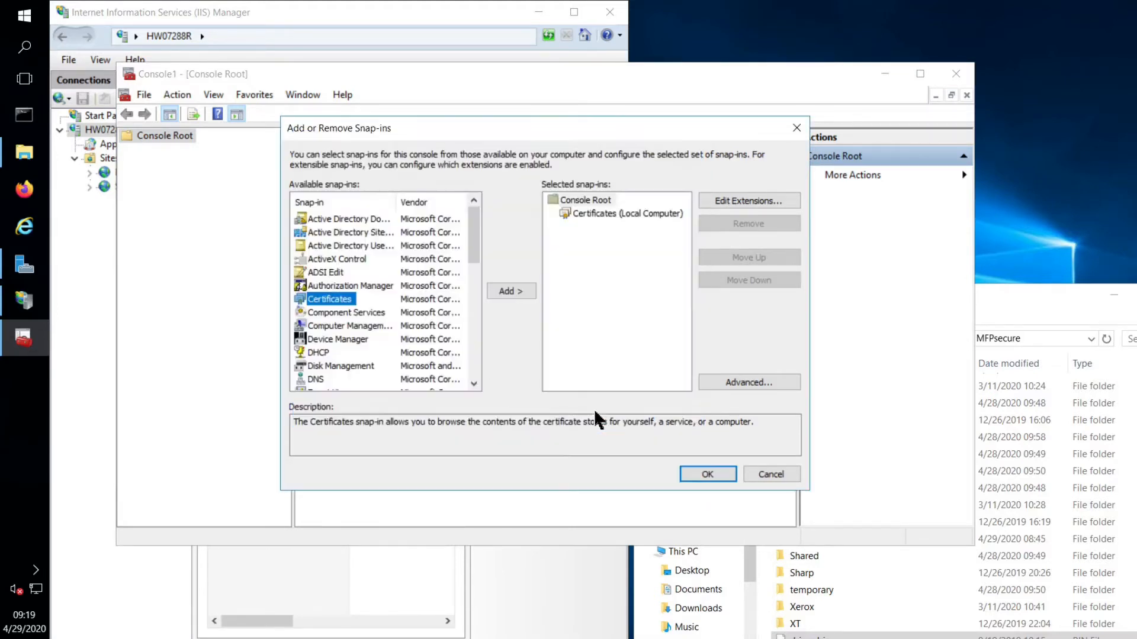
left_click(710, 473)
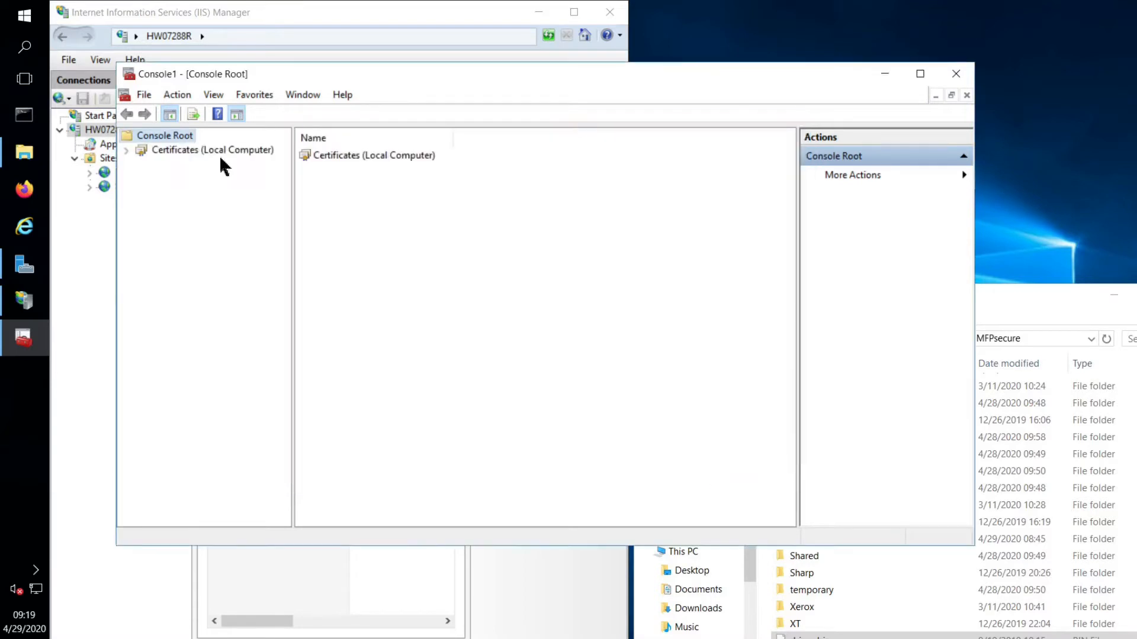
- Show the local computer's Personal Certificates store, and narrow and move the console window clear of the IIS certificate list
left_click(125, 150)
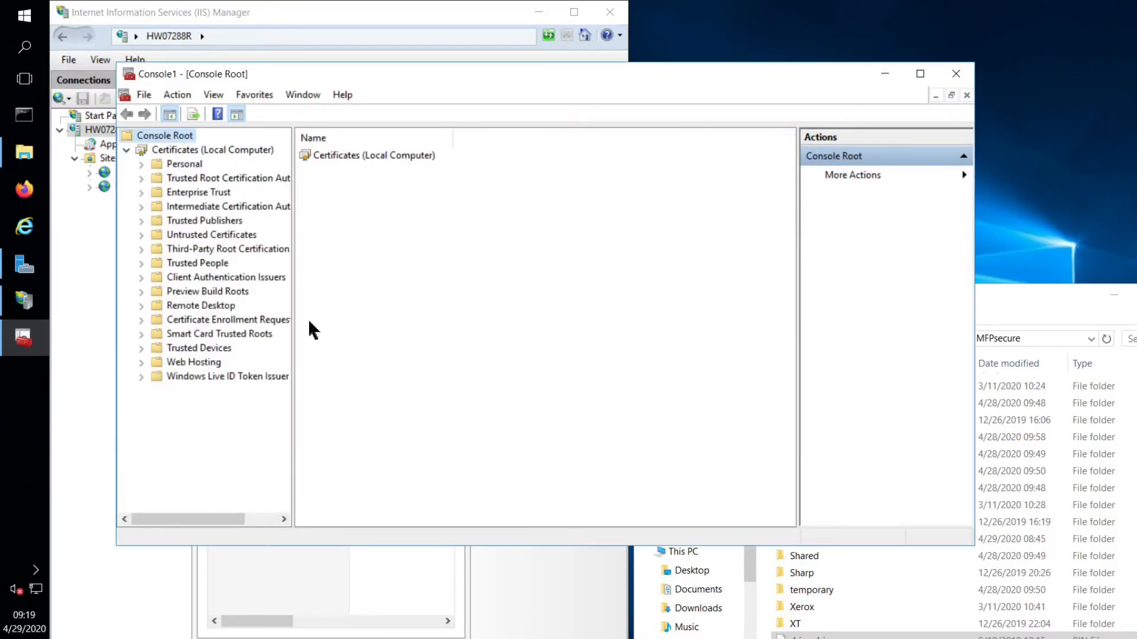
left_click(142, 165)
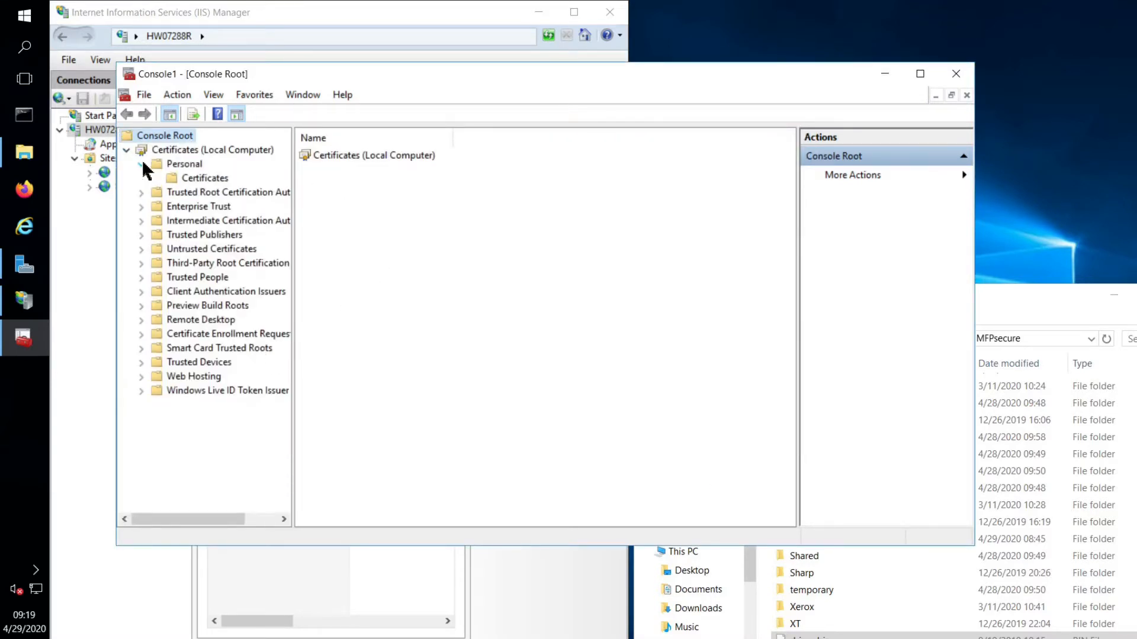
left_click(172, 179)
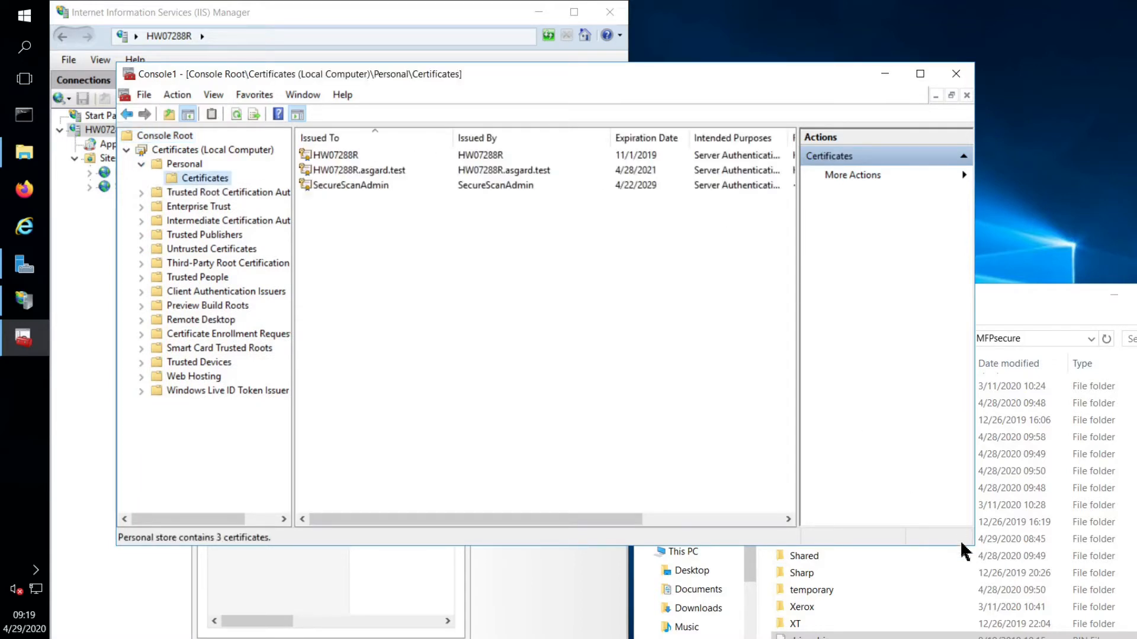
left_click_drag(974, 551, 805, 551)
left_click_drag(500, 71, 891, 22)
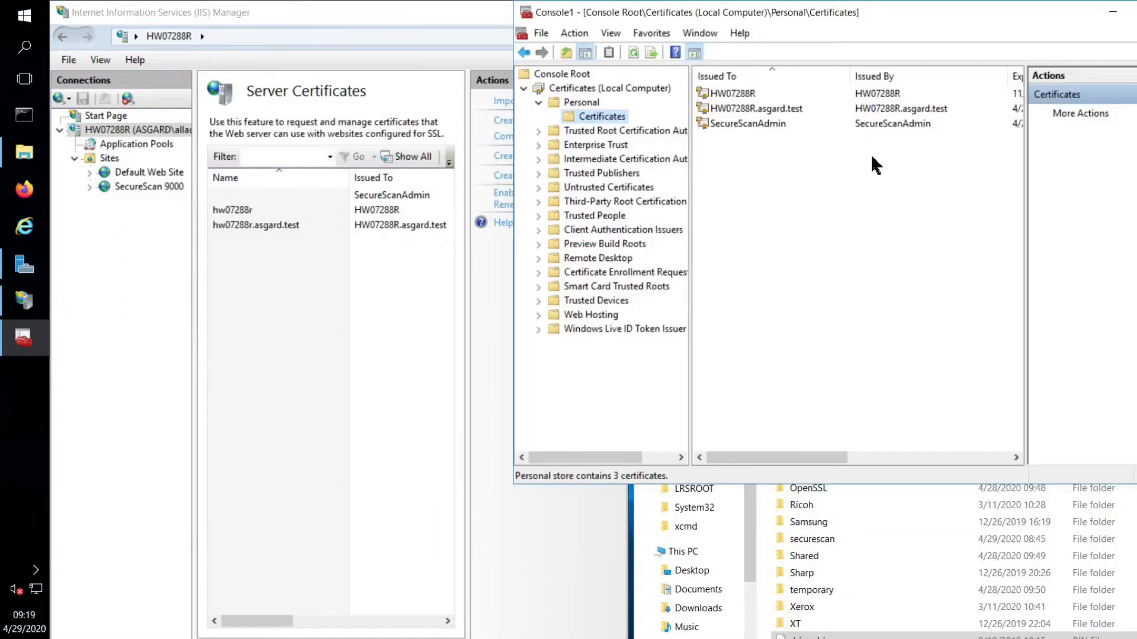
- Examine the serial number of the HW07288R.asgard.test certificate in the Personal store, including its last digits
left_click(783, 110)
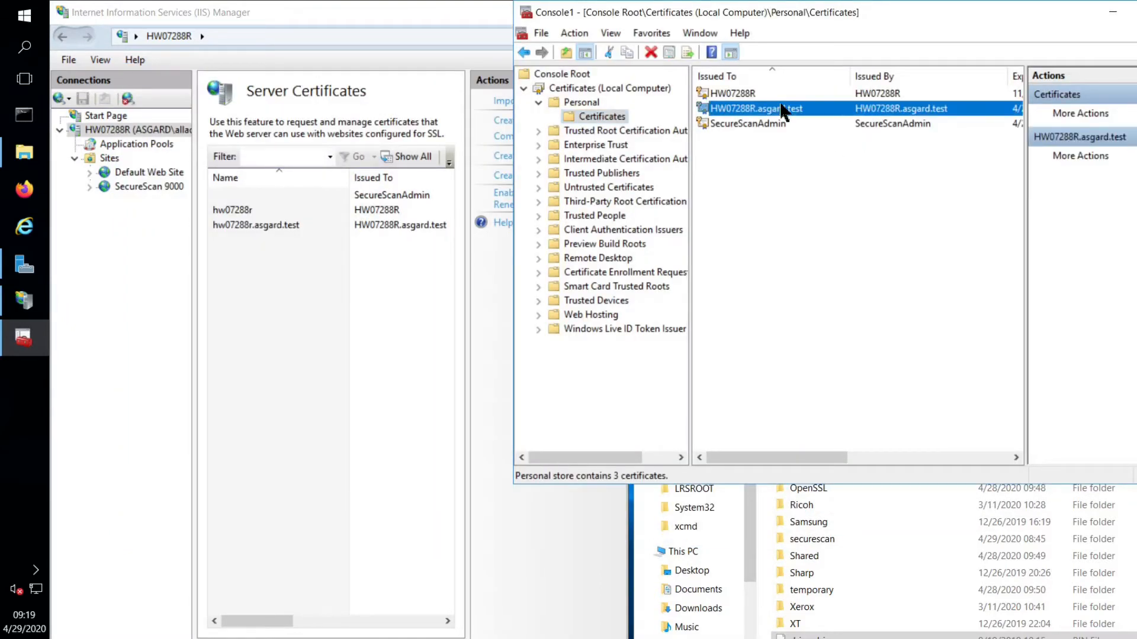
double_click(782, 110)
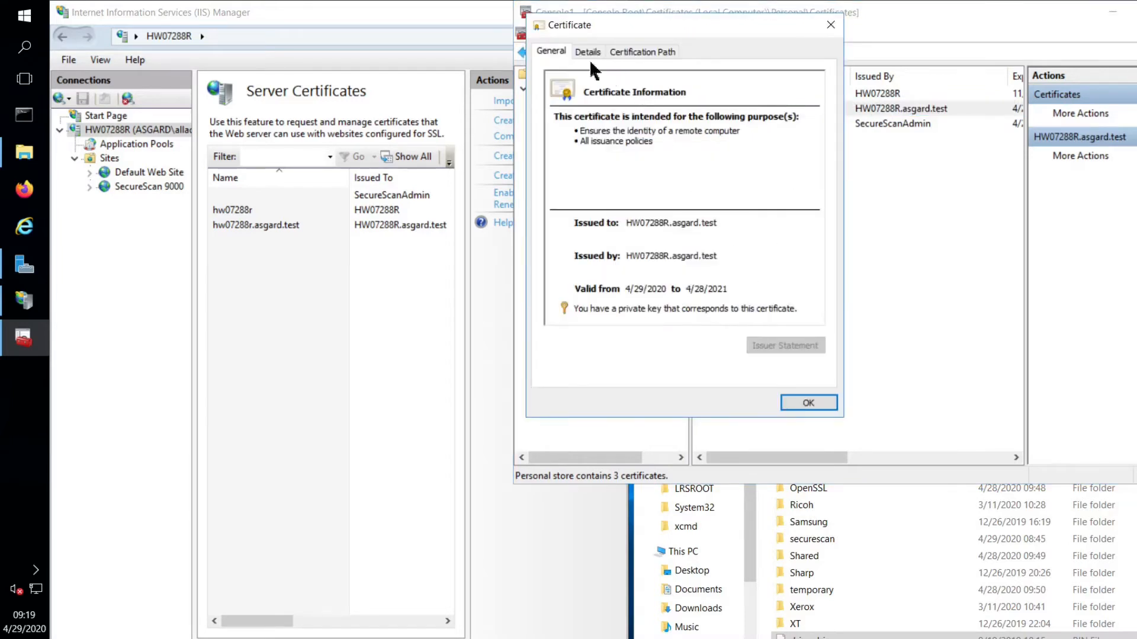
left_click(587, 56)
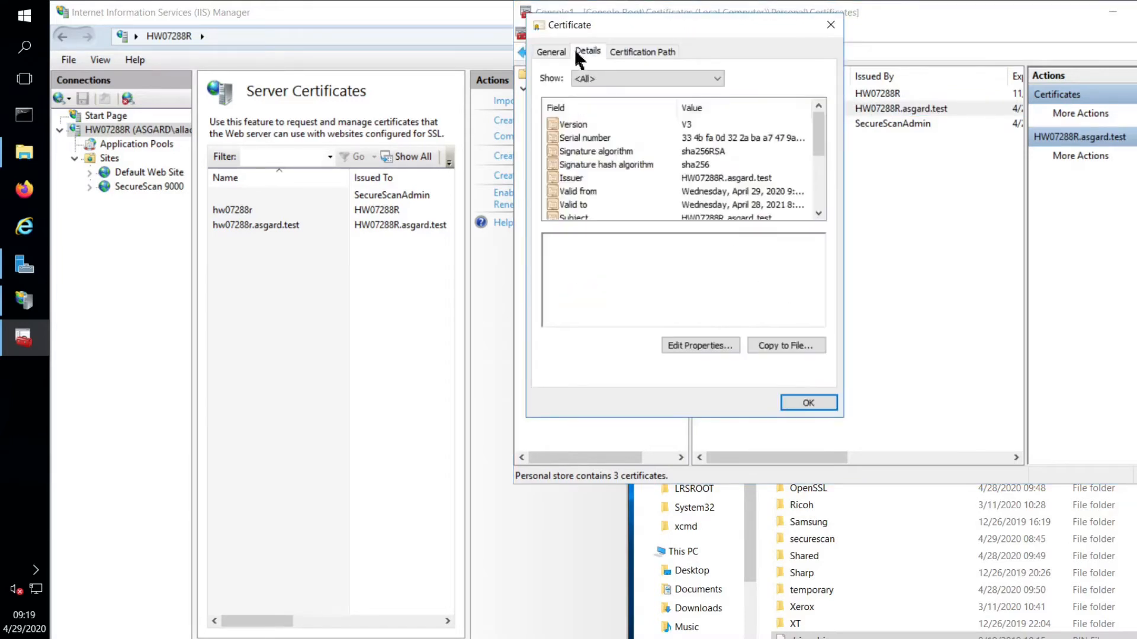
left_click(580, 137)
left_click_drag(784, 239, 813, 273)
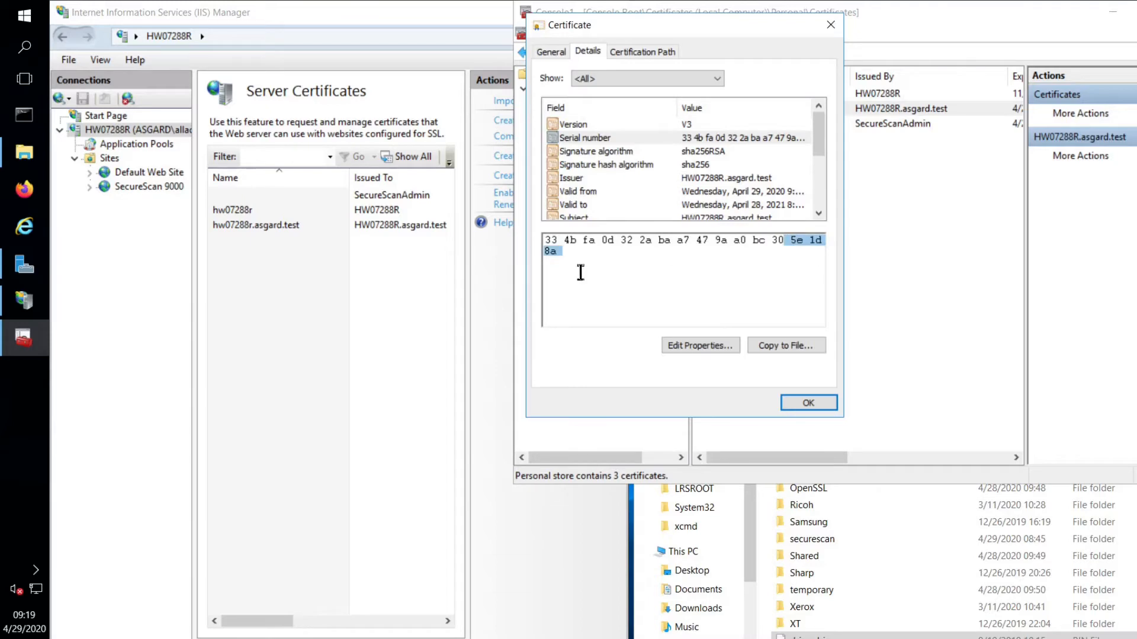
left_click(810, 403)
- Switch to IIS Manager and examine the serial number of the hw07288r.asgard.test server certificate for comparison
left_click(349, 309)
double_click(273, 225)
left_click(289, 191)
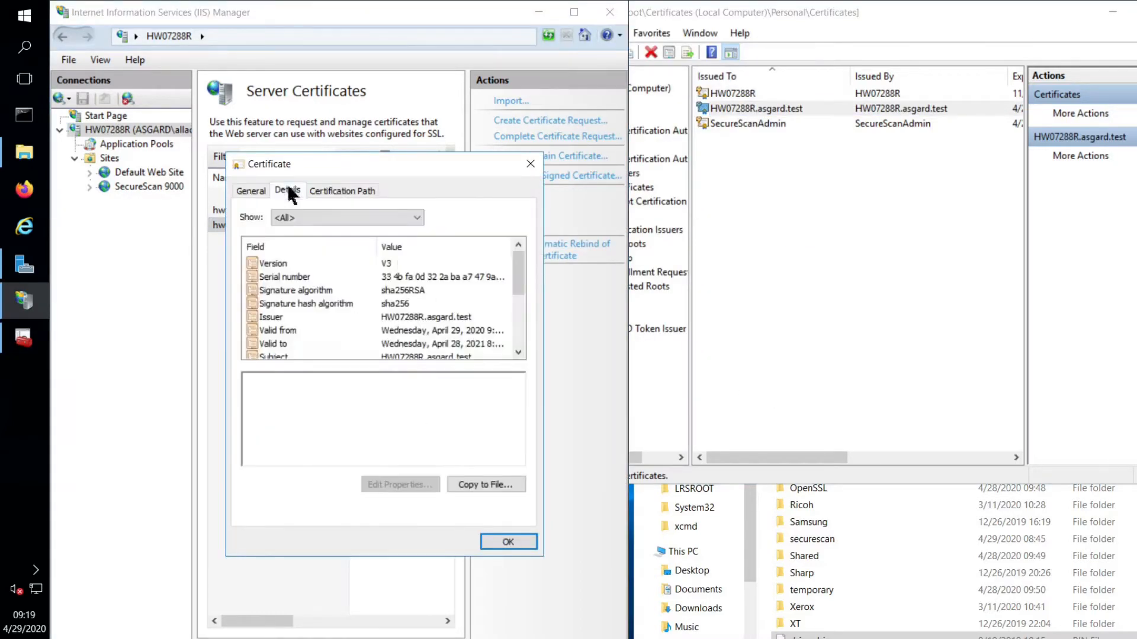
left_click(421, 277)
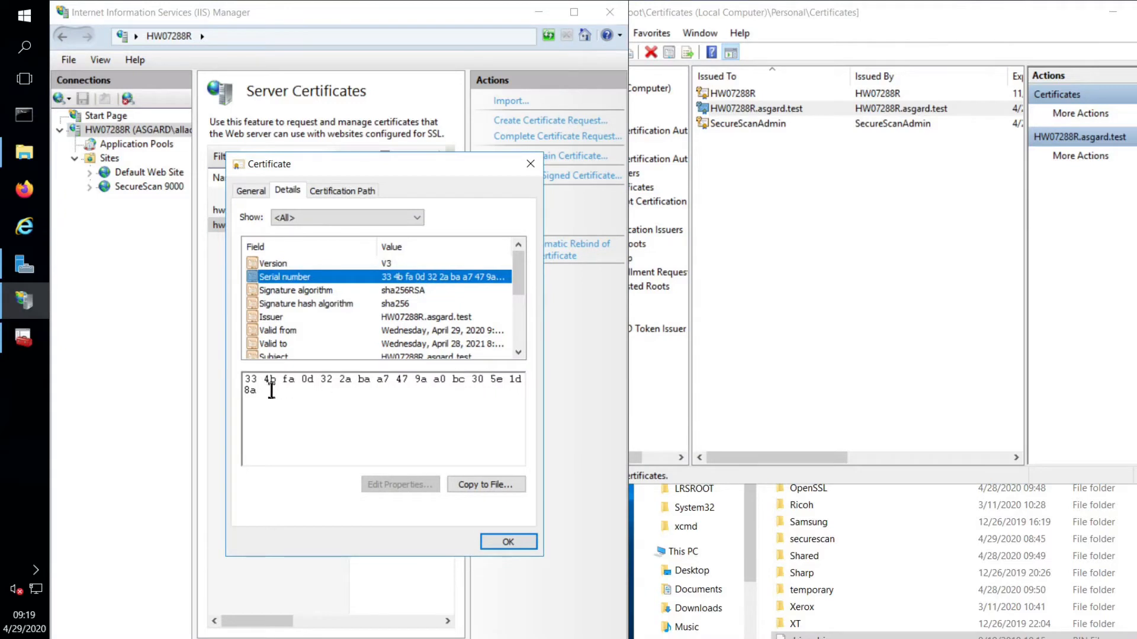
left_click(513, 542)
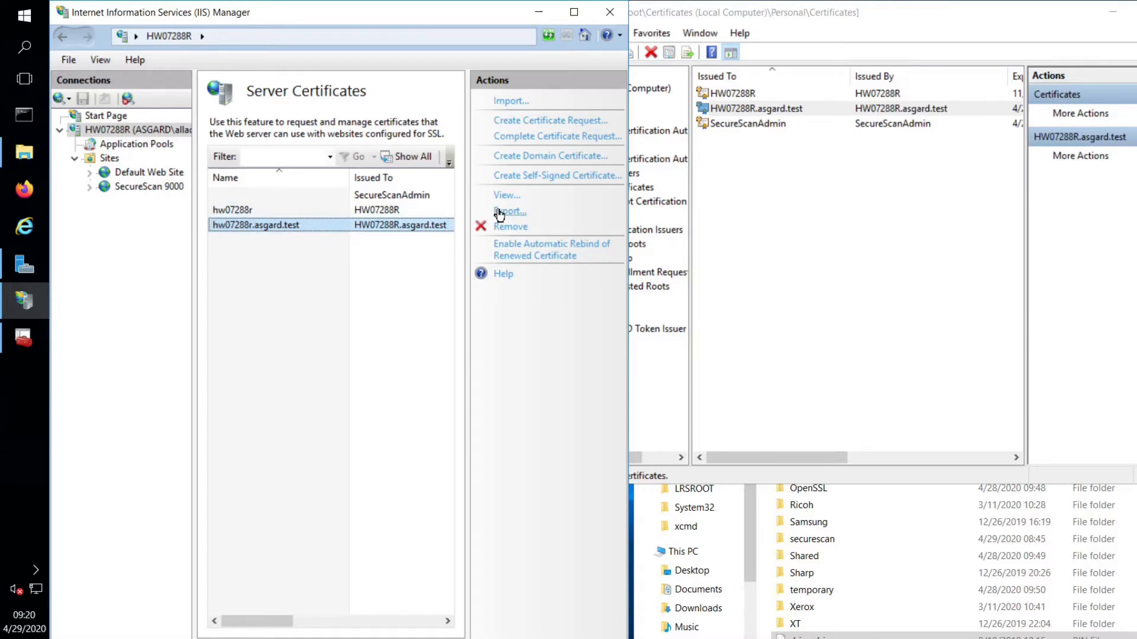
- Start exporting HW07288R.asgard.test from the console's Personal store without the private key, in Base-64 encoded X.509 (.CER) format
left_click(847, 189)
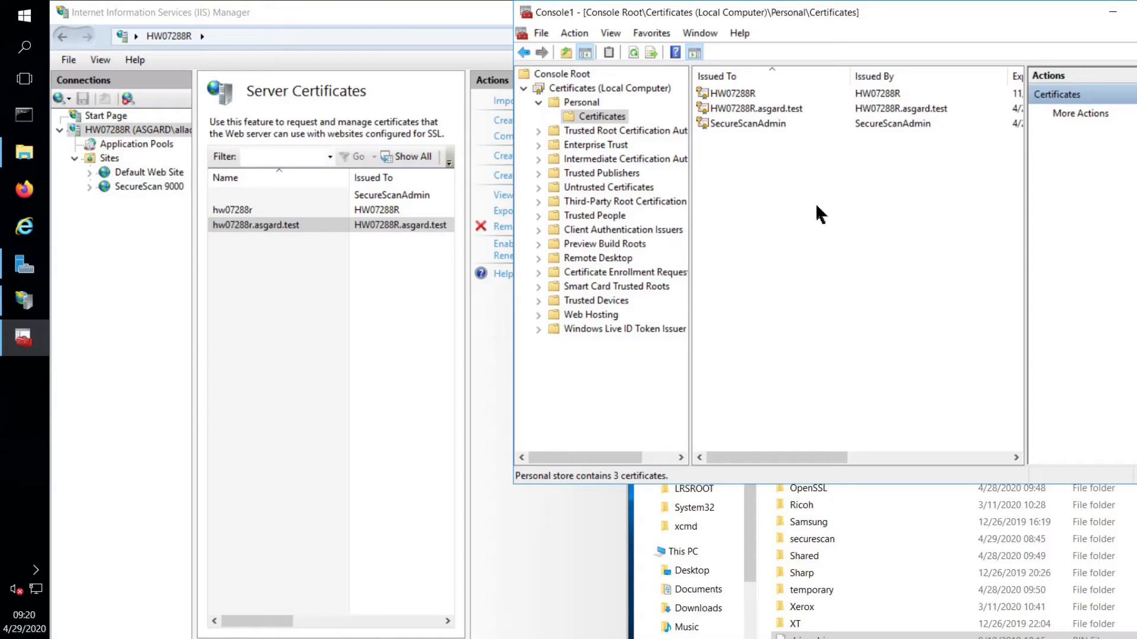
right_click(750, 107)
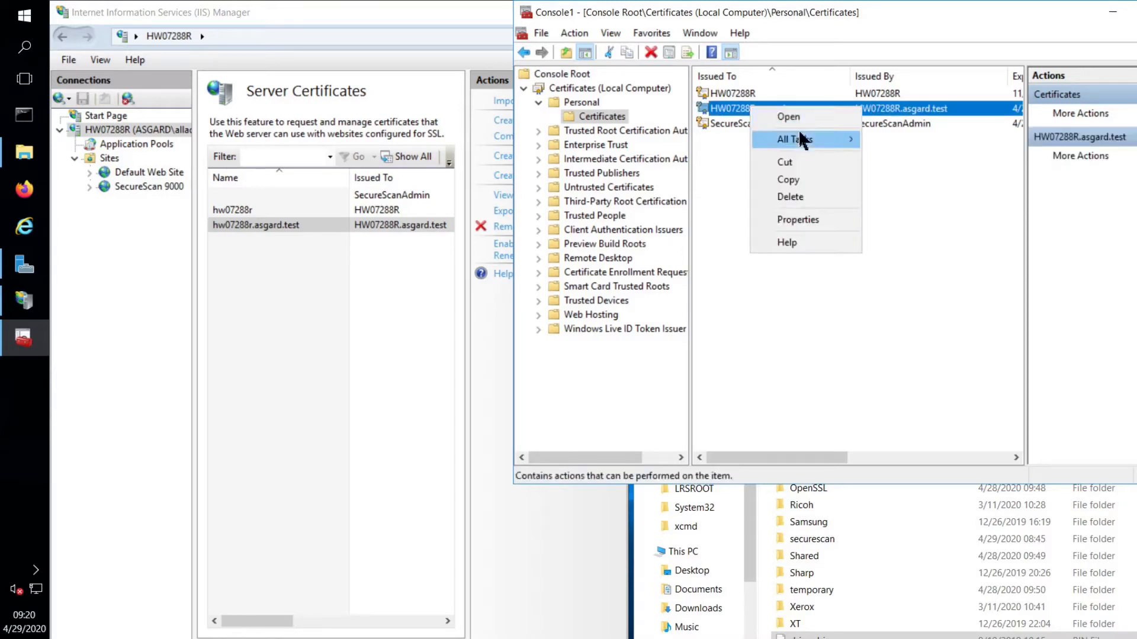
mouse_move(806, 142)
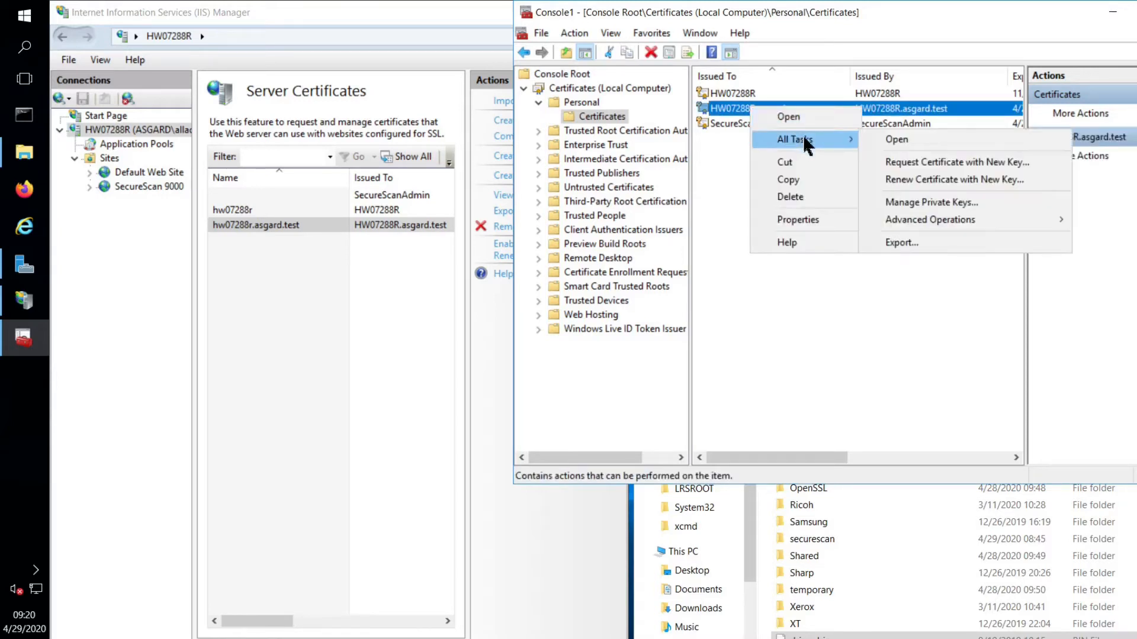
left_click(923, 242)
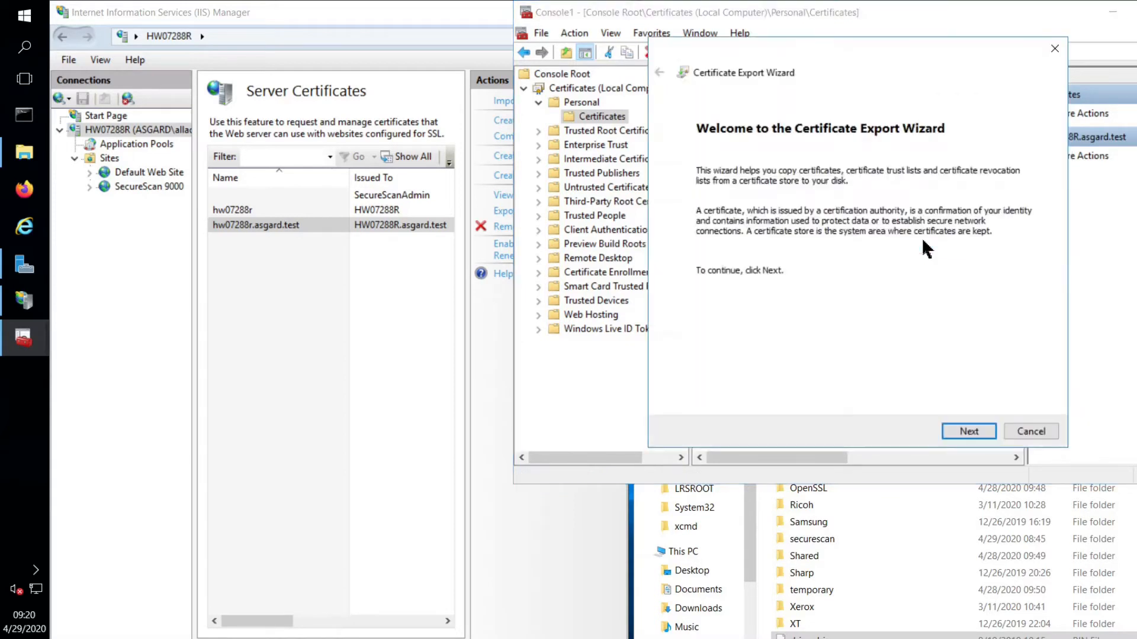
left_click(970, 432)
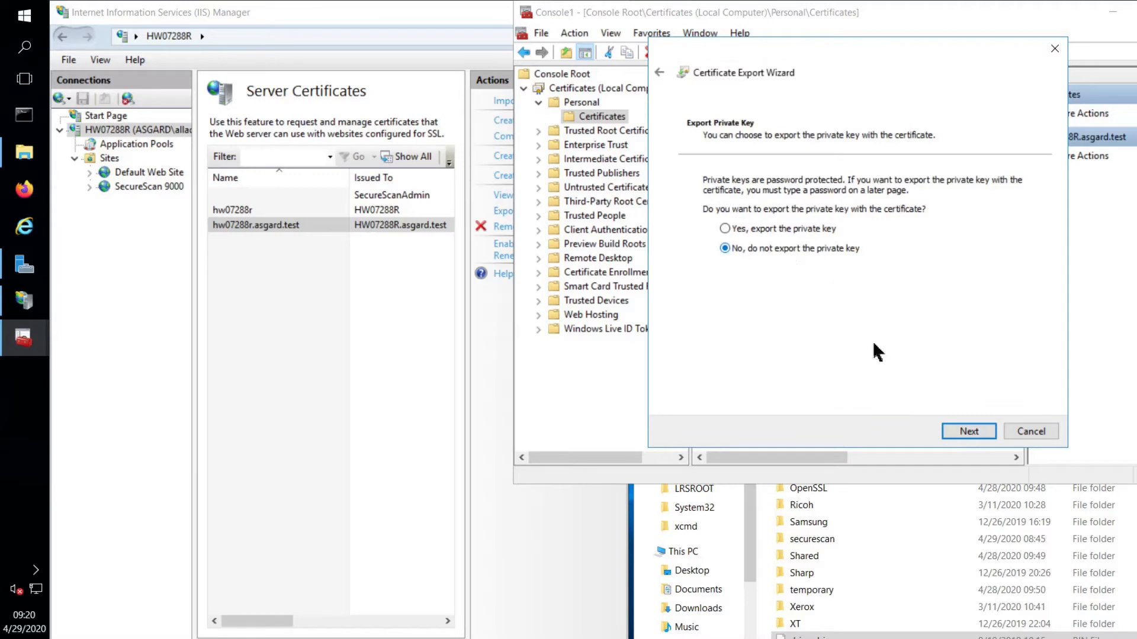
left_click(948, 430)
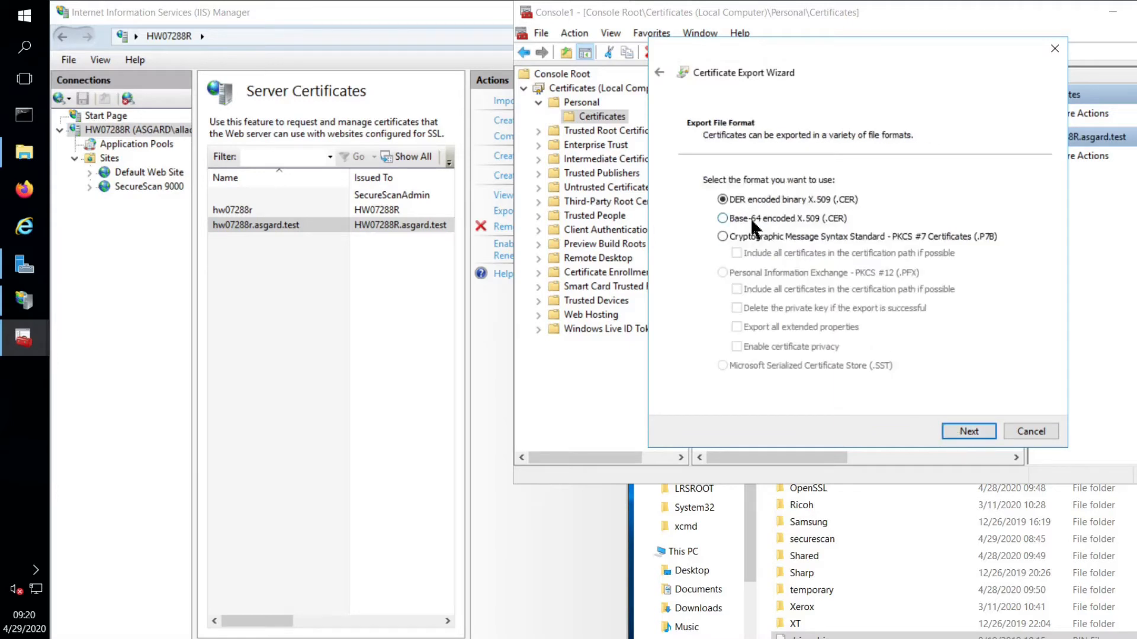
left_click(722, 218)
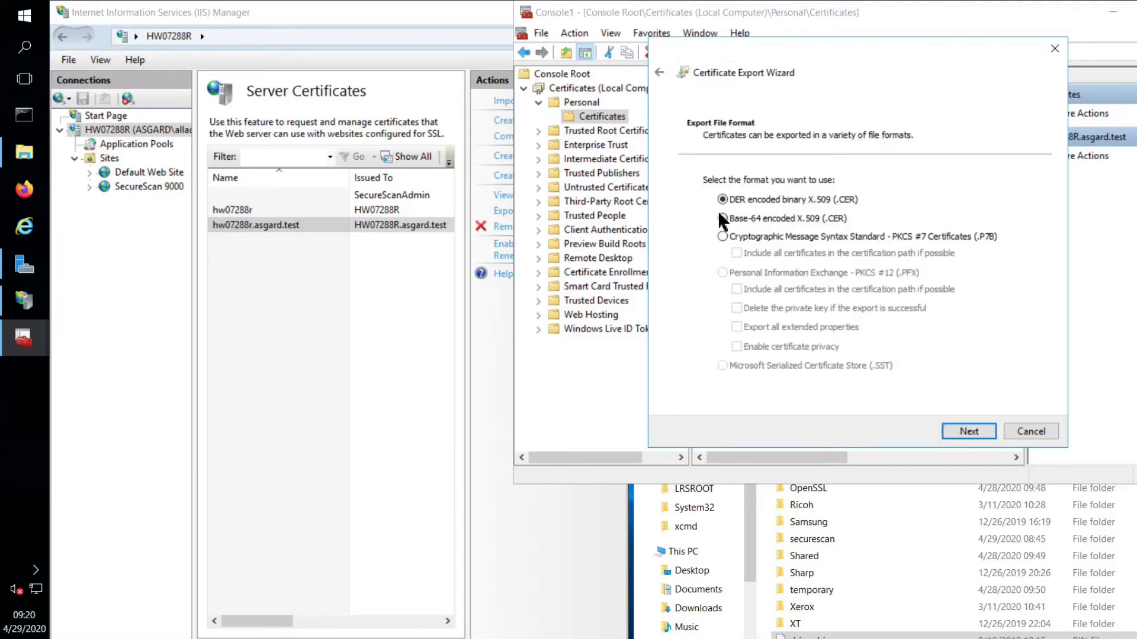
left_click(978, 433)
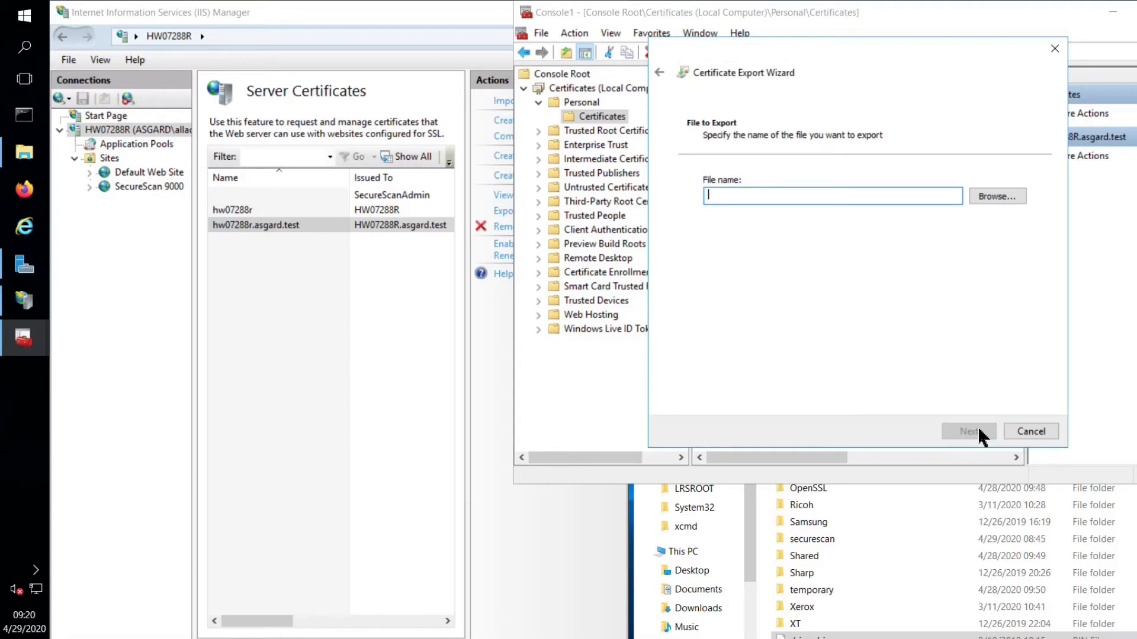
- Export the certificate to C:\Program Files\LRS\MFPsecure as iis hw07288r.asgard.test.cer and complete the export wizard
type("iis")
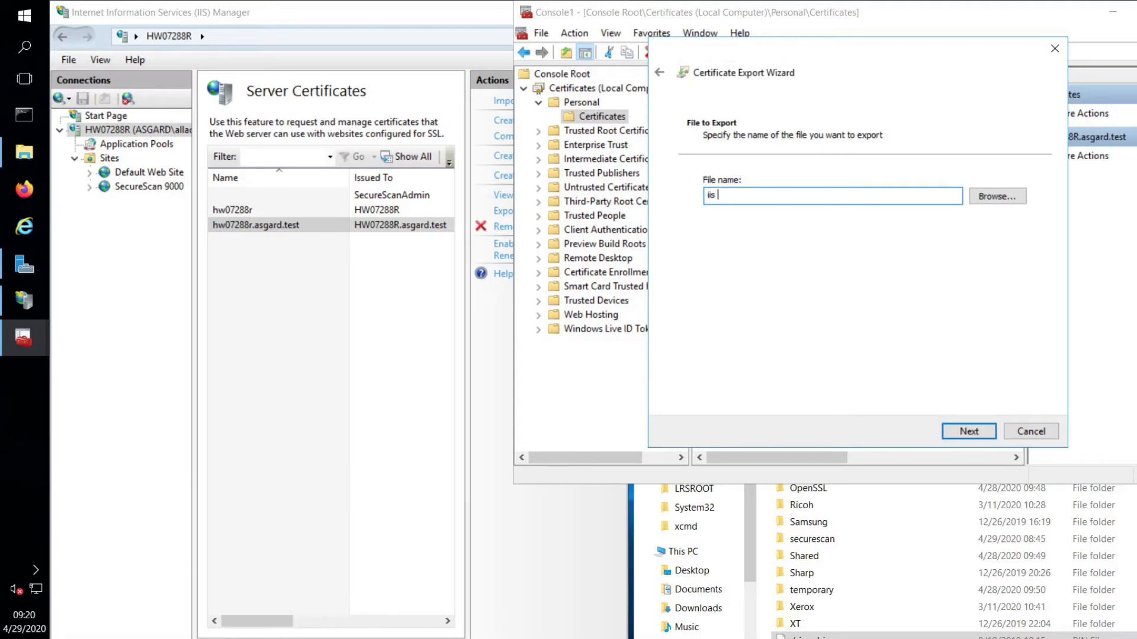
type("hw07288r.asgard.test.cer")
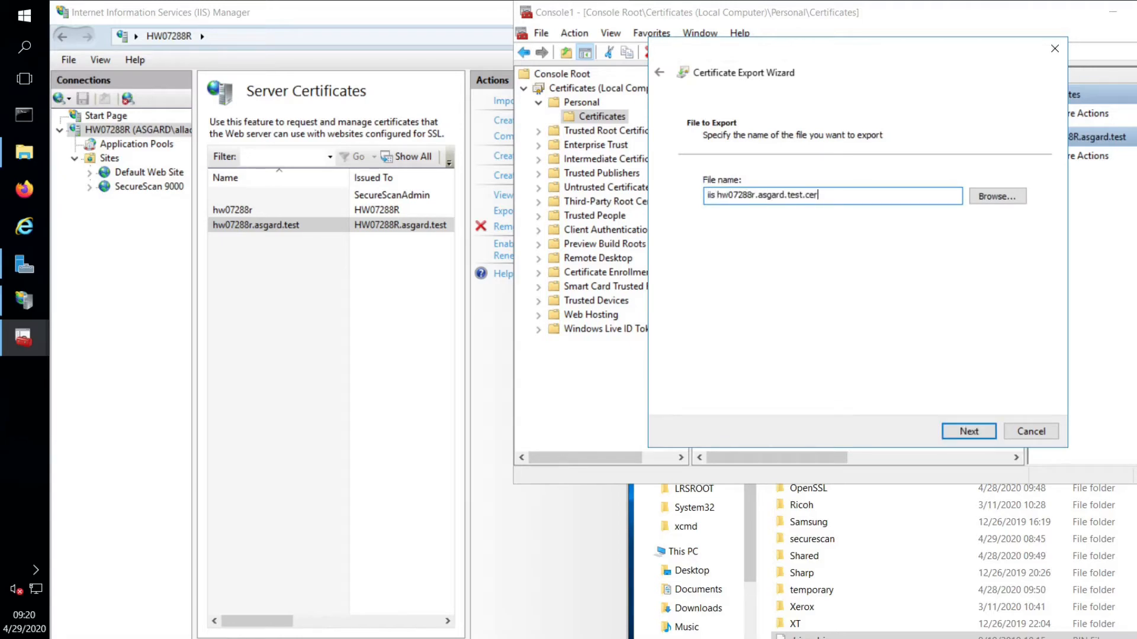
left_click(1003, 199)
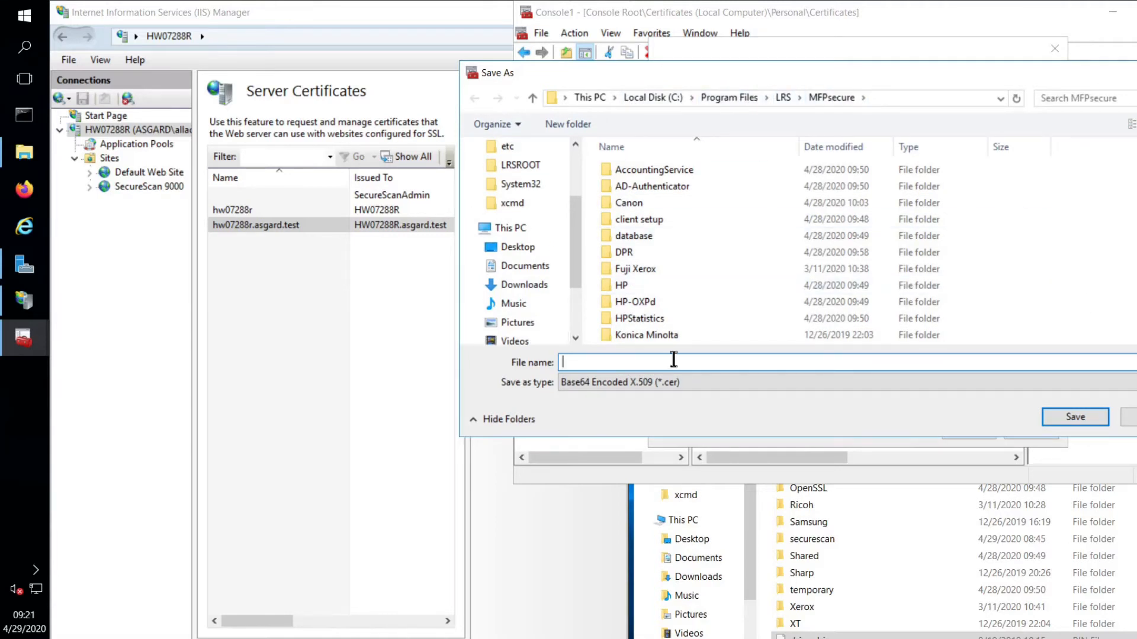
type("iis hw07288r.asgard.test.cer")
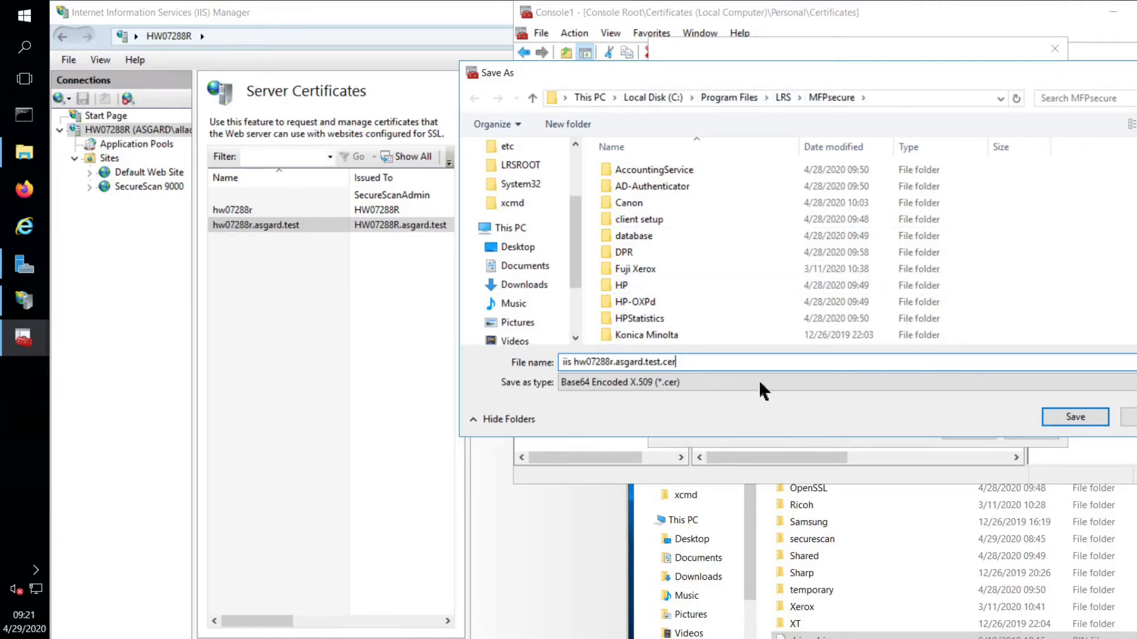
left_click(1086, 418)
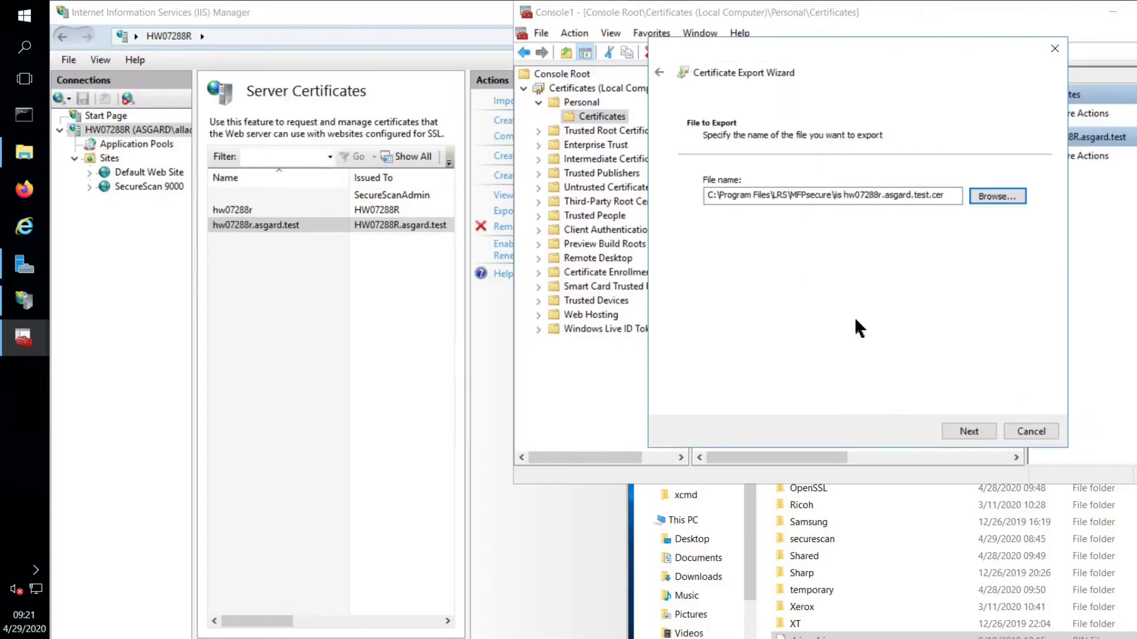
left_click(968, 433)
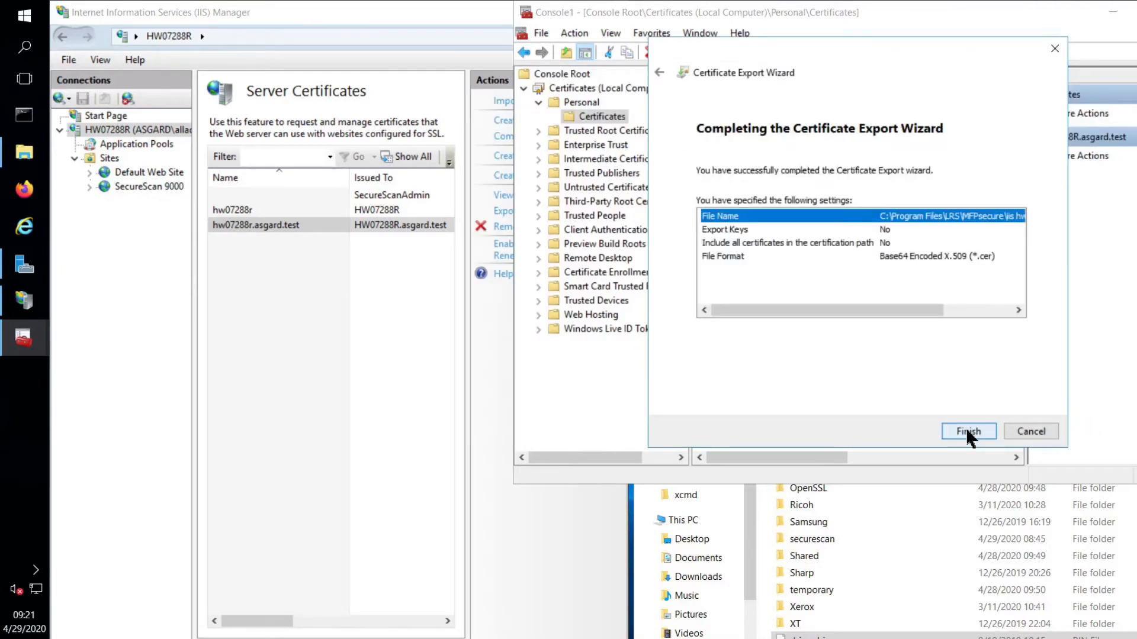
left_click(965, 428)
left_click(678, 397)
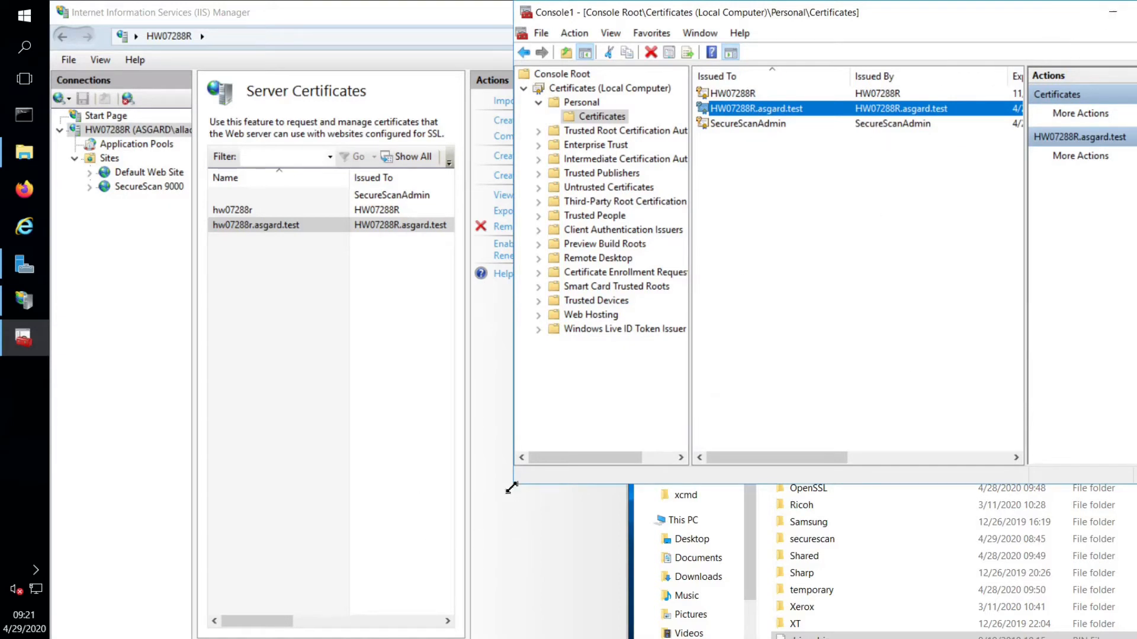
- Shrink the console window, open the exported iis hw07288r.asgard.test.cer from the MFPsecure folder and examine its serial number
left_click_drag(512, 483, 626, 351)
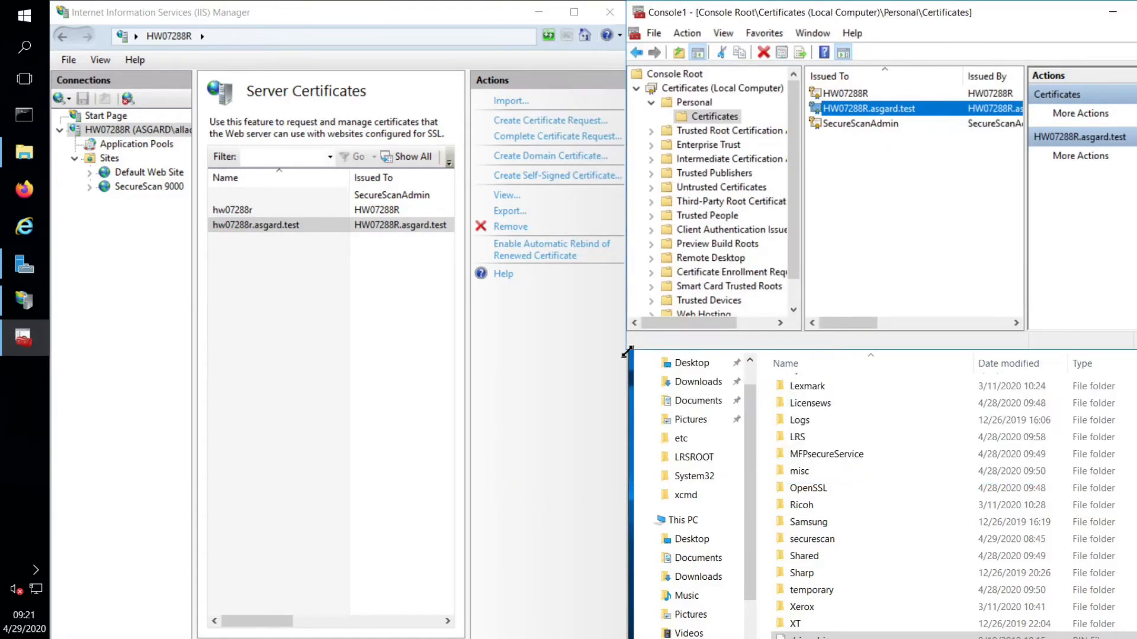
scroll(947, 611, "down", 1)
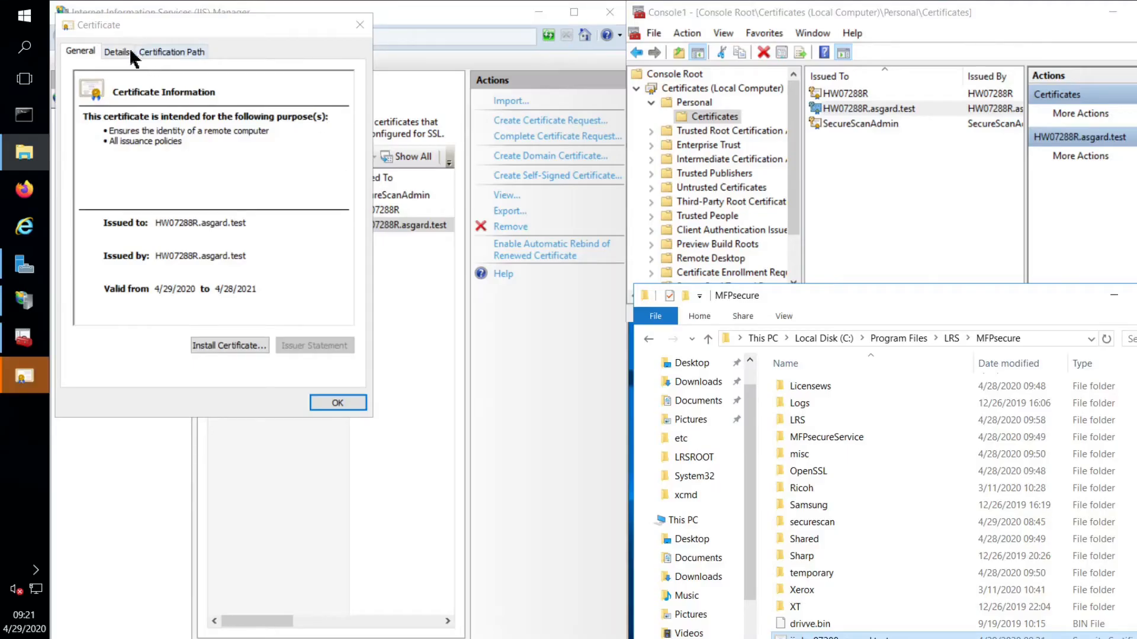
left_click(116, 51)
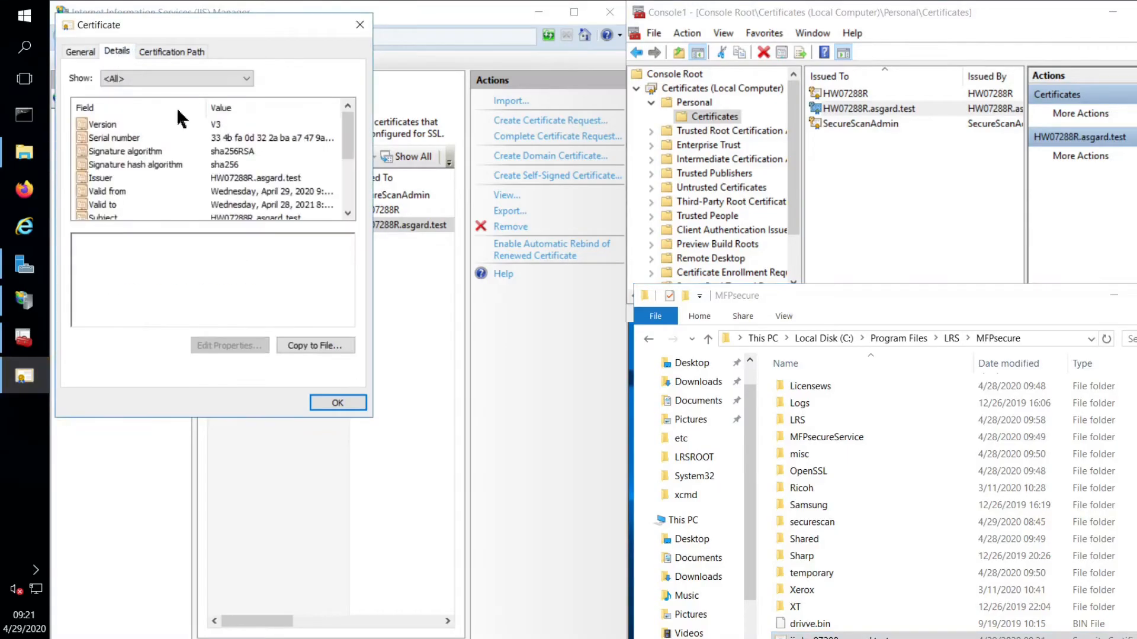
left_click(237, 142)
left_click(337, 402)
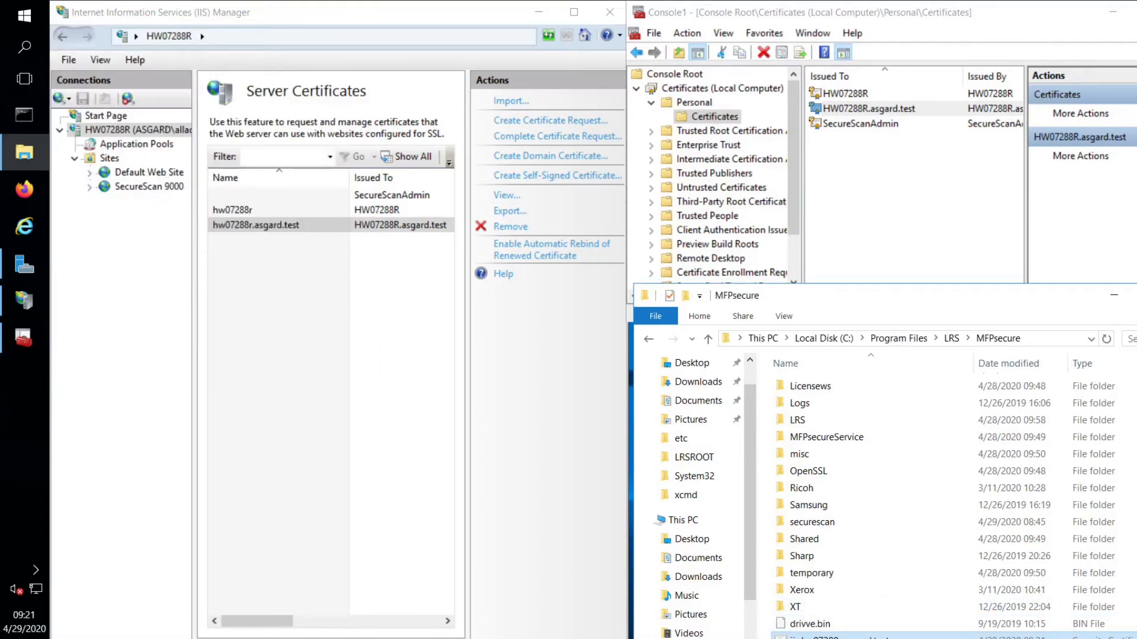
- Duplicate the exported iis hw07288r.asgard.test.cer file within the MFPsecure folder
right_click(847, 637)
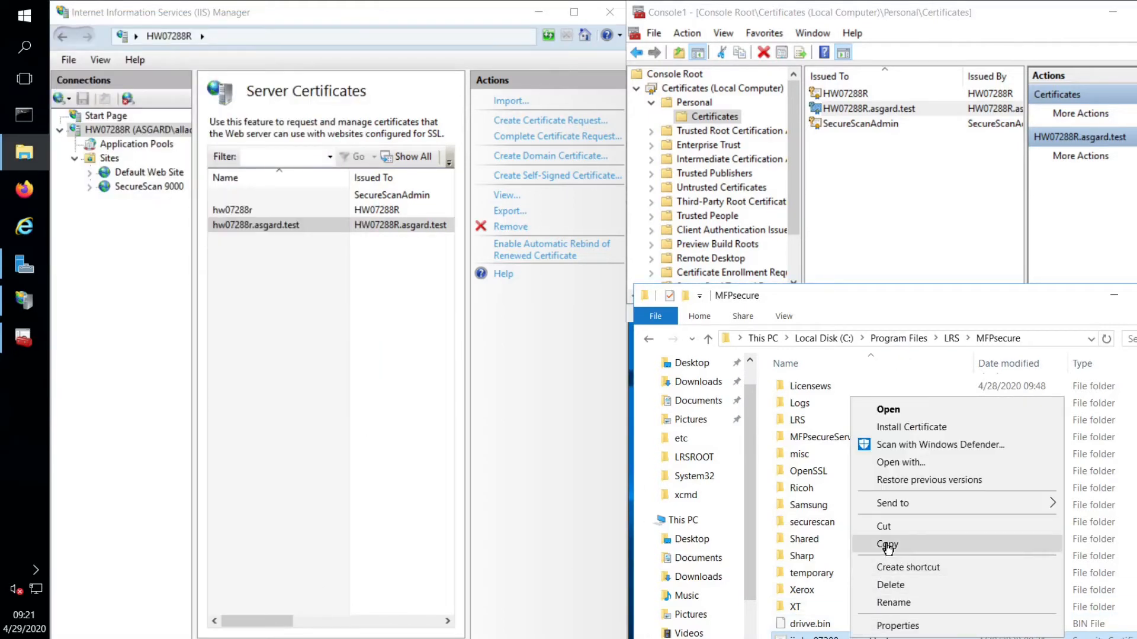
left_click(888, 546)
right_click(899, 622)
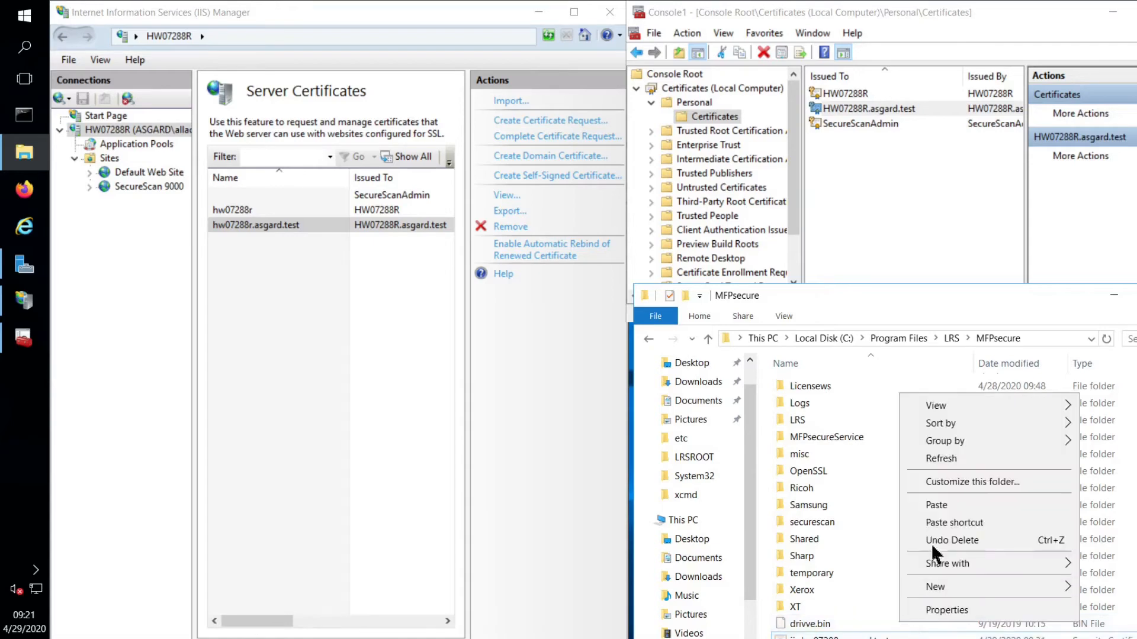
left_click(941, 504)
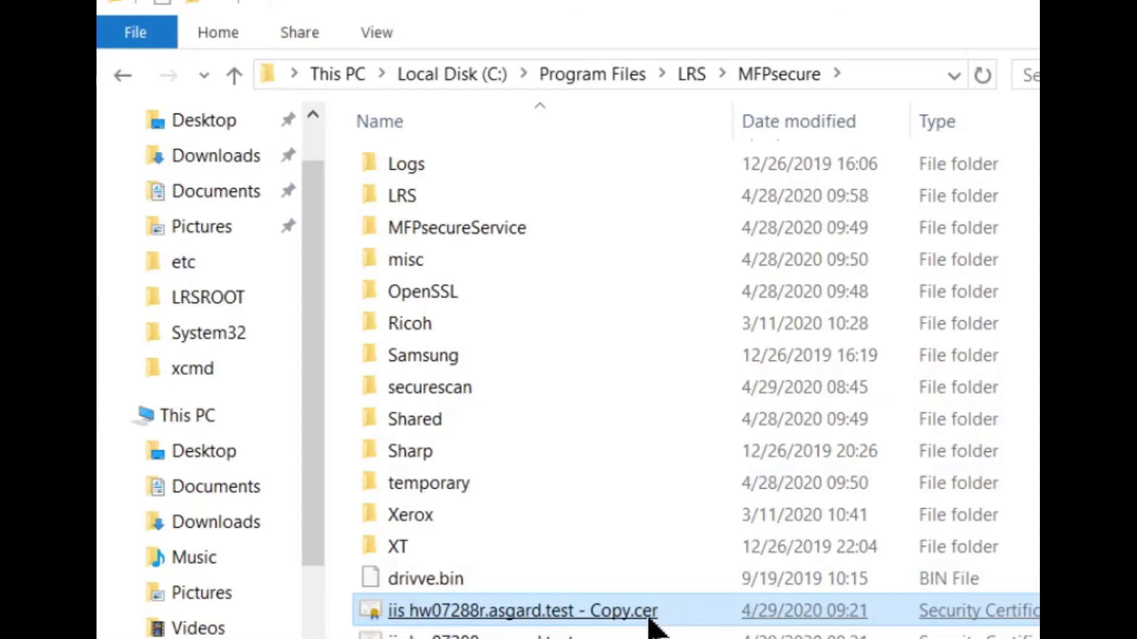
- Rename the copied certificate file as iis 192.168.1.121.cer and widen the folder window slightly
right_click(928, 624)
left_click(956, 589)
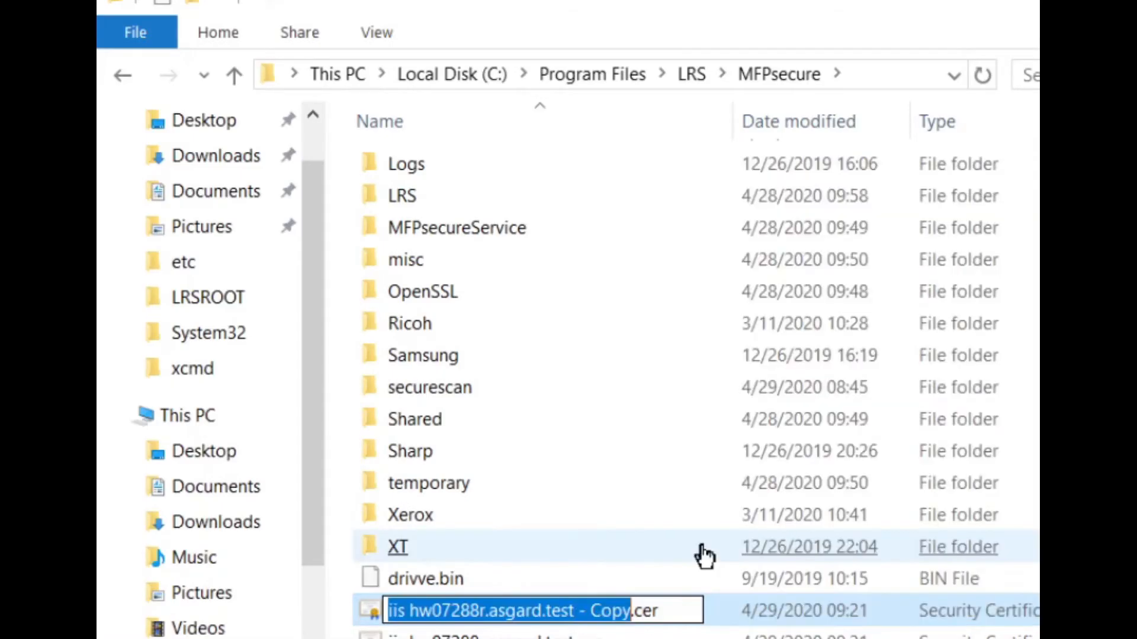
key("Right")
key("BackSpace")
key("BackSpace")
key("BackSpace")
key("BackSpace")
key("BackSpace")
key("BackSpace")
key("BackSpace")
key("BackSpace")
key("BackSpace")
key("BackSpace")
key("BackSpace")
key("BackSpace")
key("BackSpace")
key("BackSpace")
key("BackSpace")
key("BackSpace")
key("BackSpace")
key("BackSpace")
key("BackSpace")
key("BackSpace")
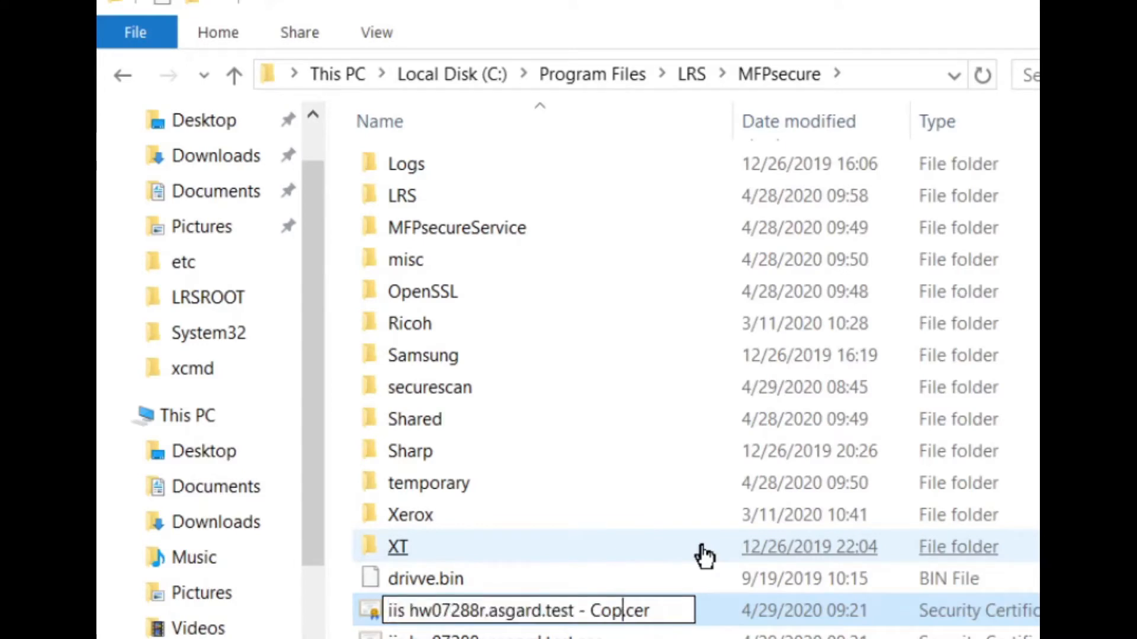
key("BackSpace")
key("BackSpace")
key("BackSpace")
key("BackSpace")
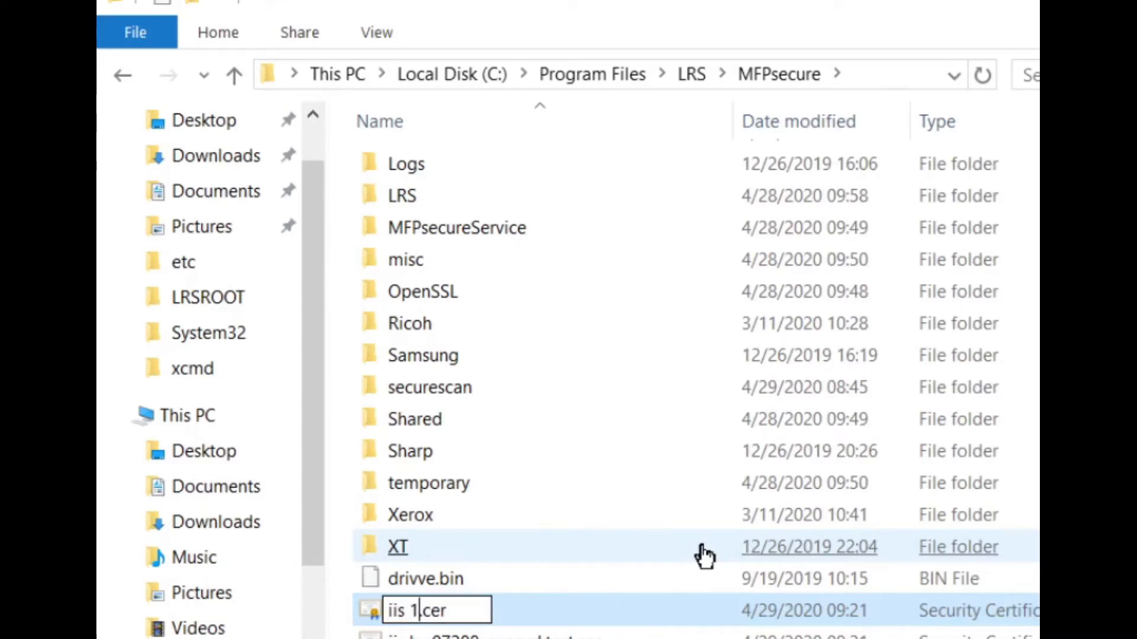
type("192.168.1.121")
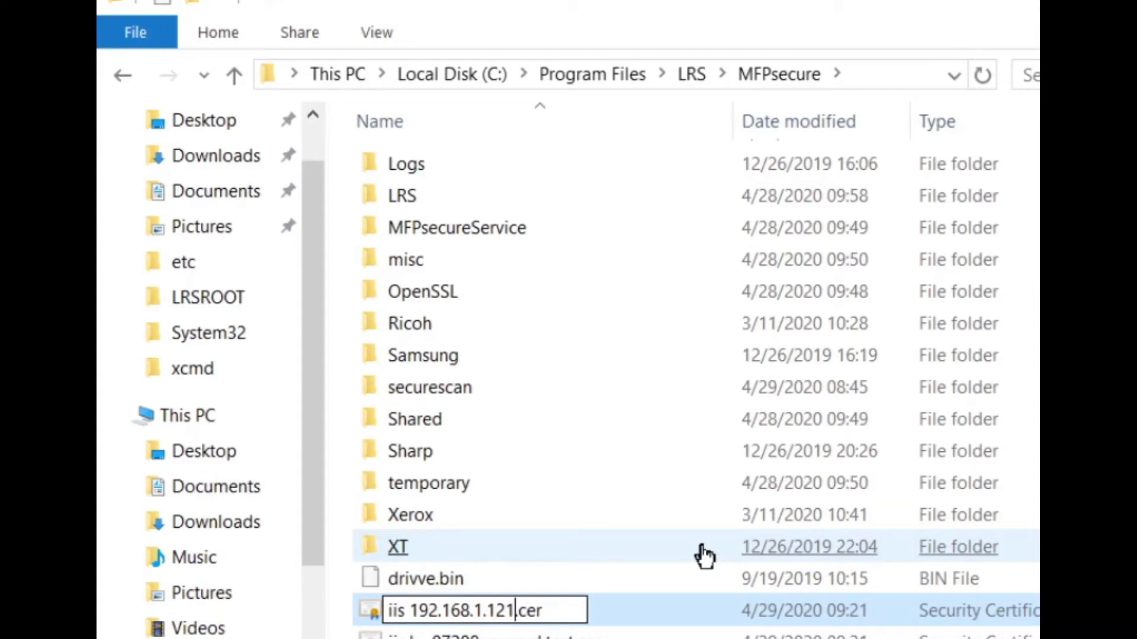
left_click(680, 617)
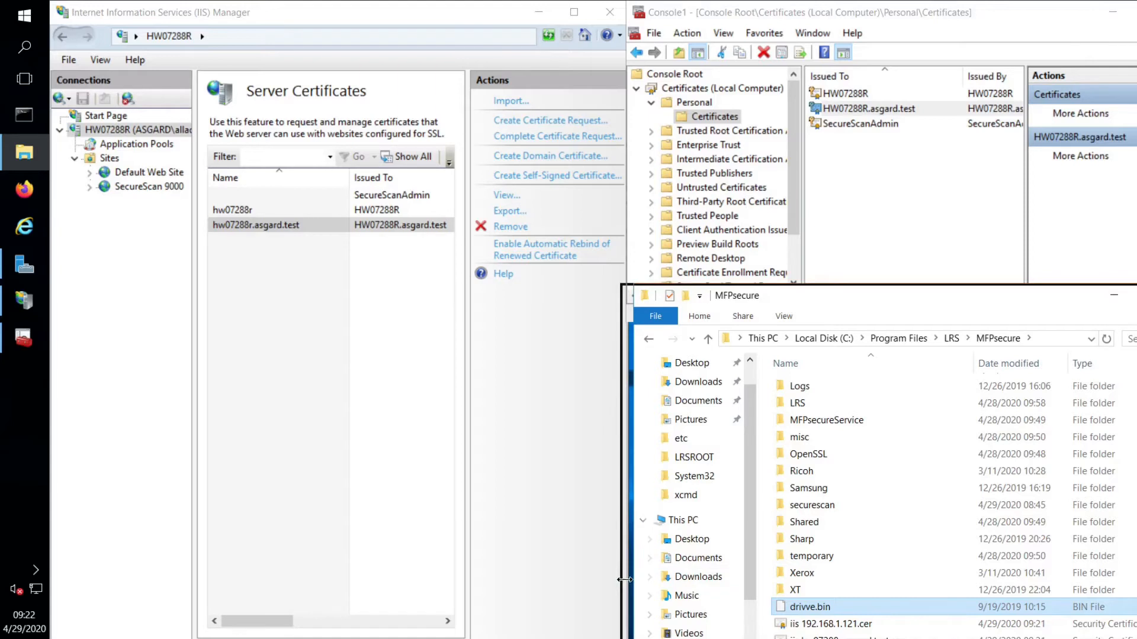
left_click_drag(633, 578, 625, 577)
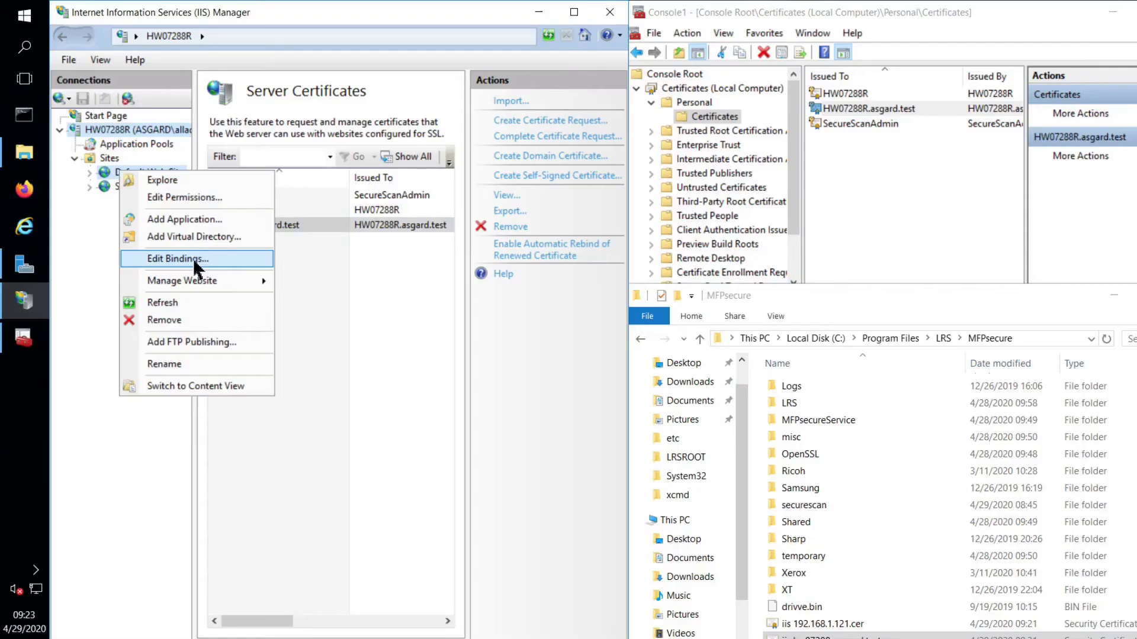
- Review the SSL certificate assigned to the Default Web Site's https binding on port 443, leaving the binding settings as they are
left_click(177, 256)
double_click(127, 271)
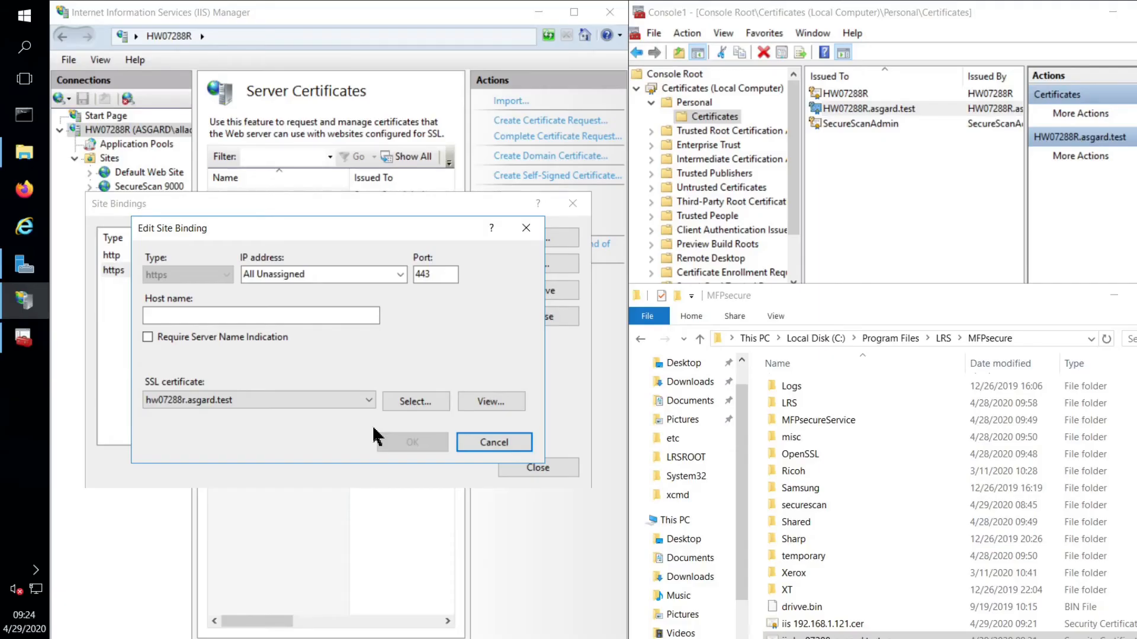
left_click(493, 445)
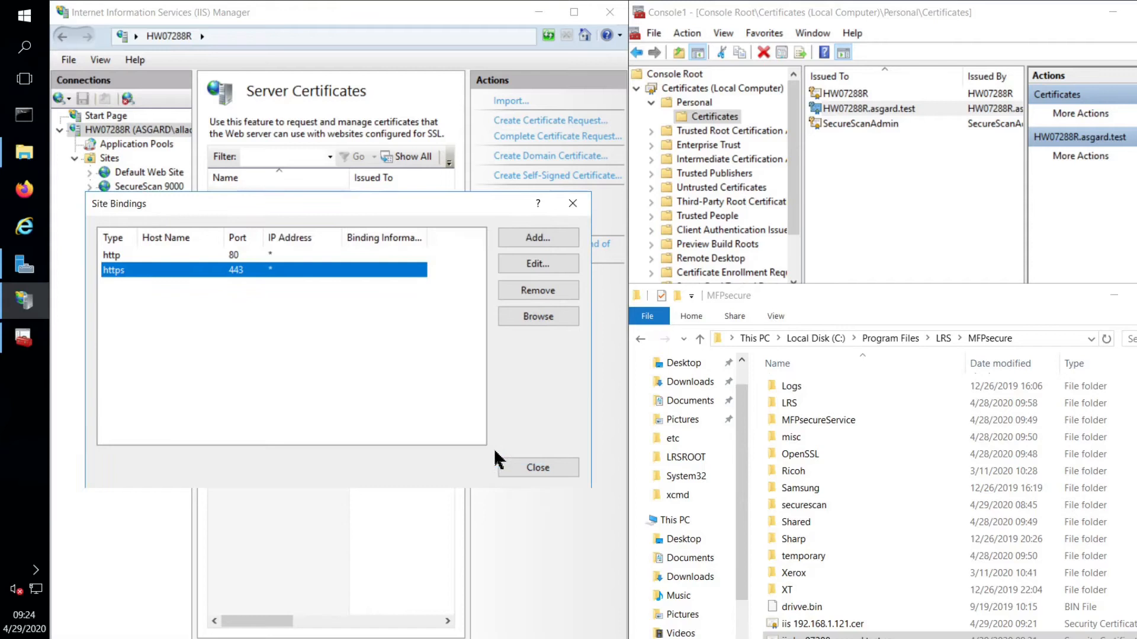
left_click(535, 471)
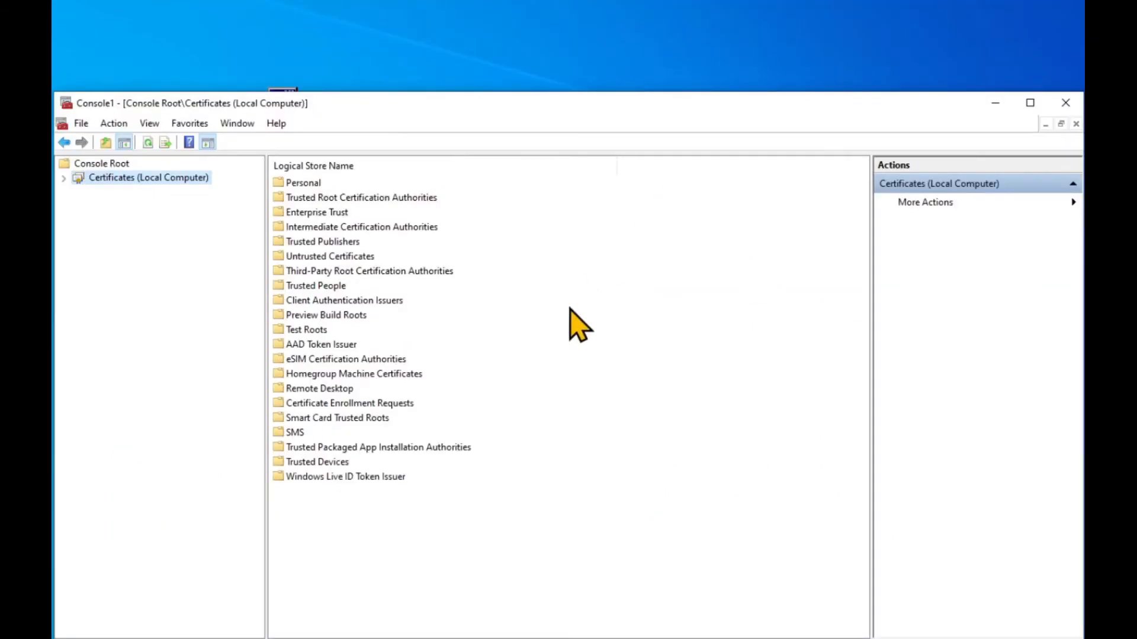
- In the other computer's certificate console, open the Personal store's certificates and locate e3679VM01.lrsinc.org
double_click(303, 184)
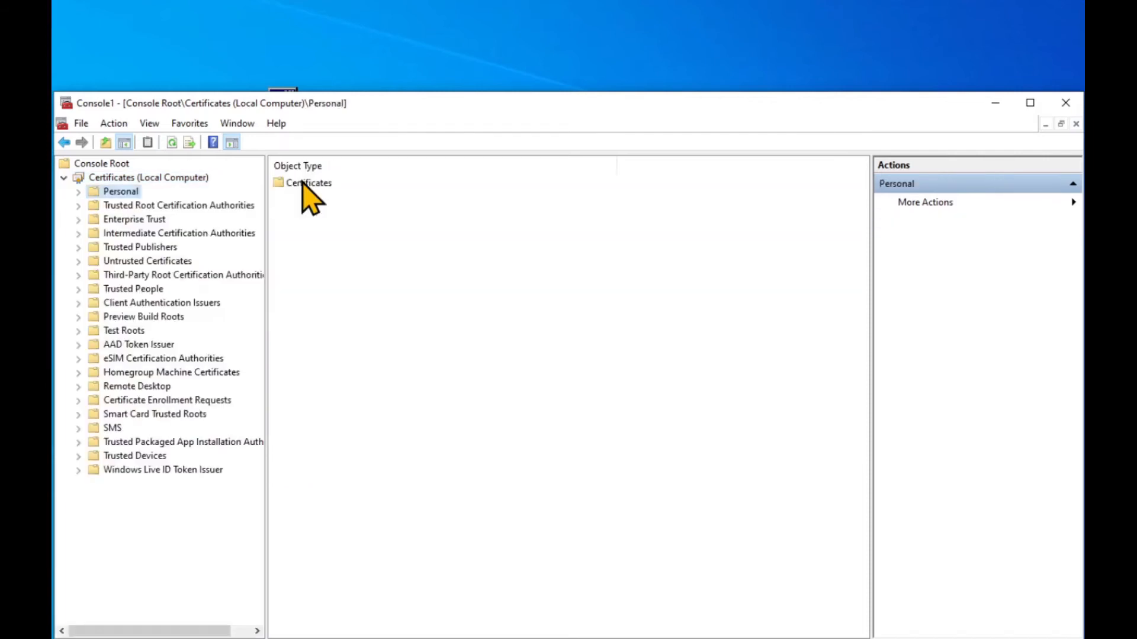
left_click(303, 187)
double_click(303, 187)
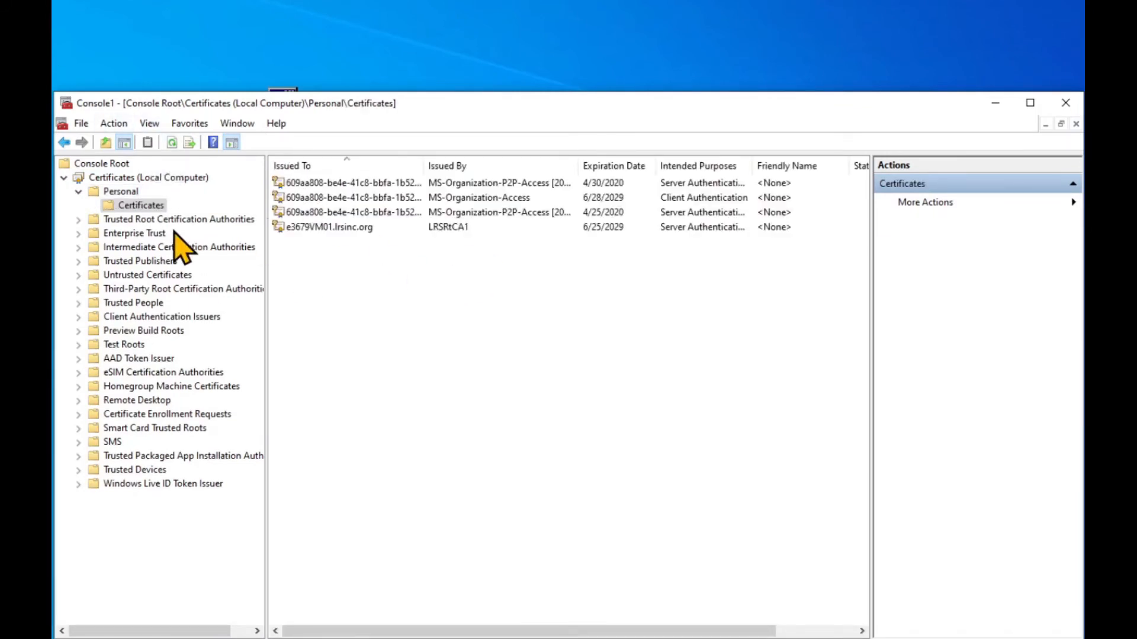
left_click(317, 227)
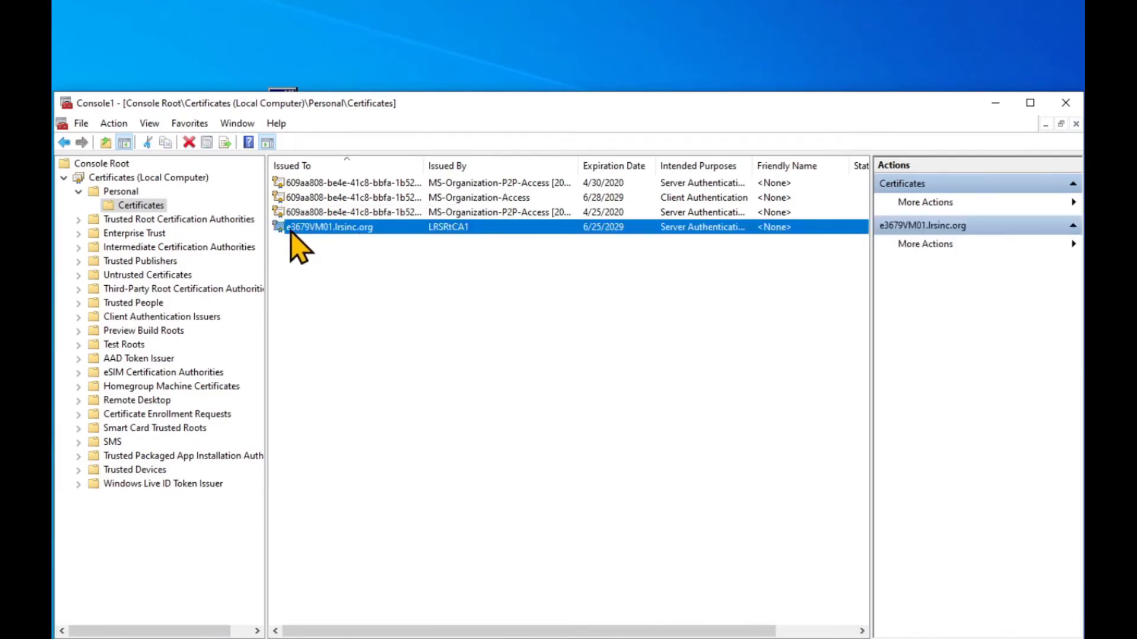
left_click(329, 243)
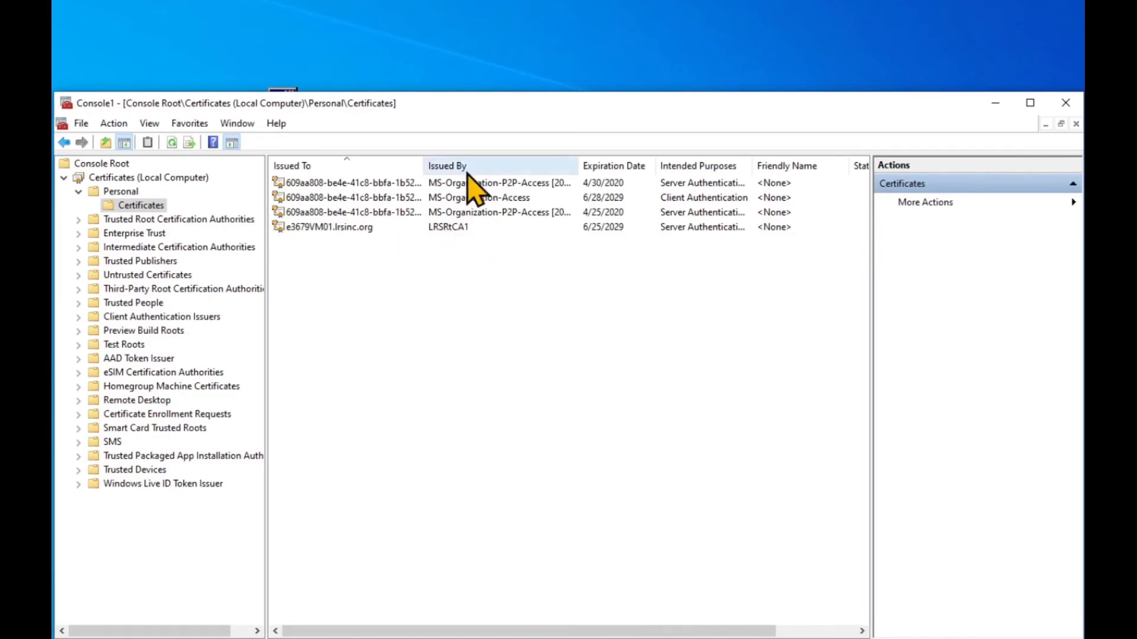
- Open the e3679VM01.lrsinc.org certificate and examine its certification path up to the LRSRtCA1 root
double_click(454, 227)
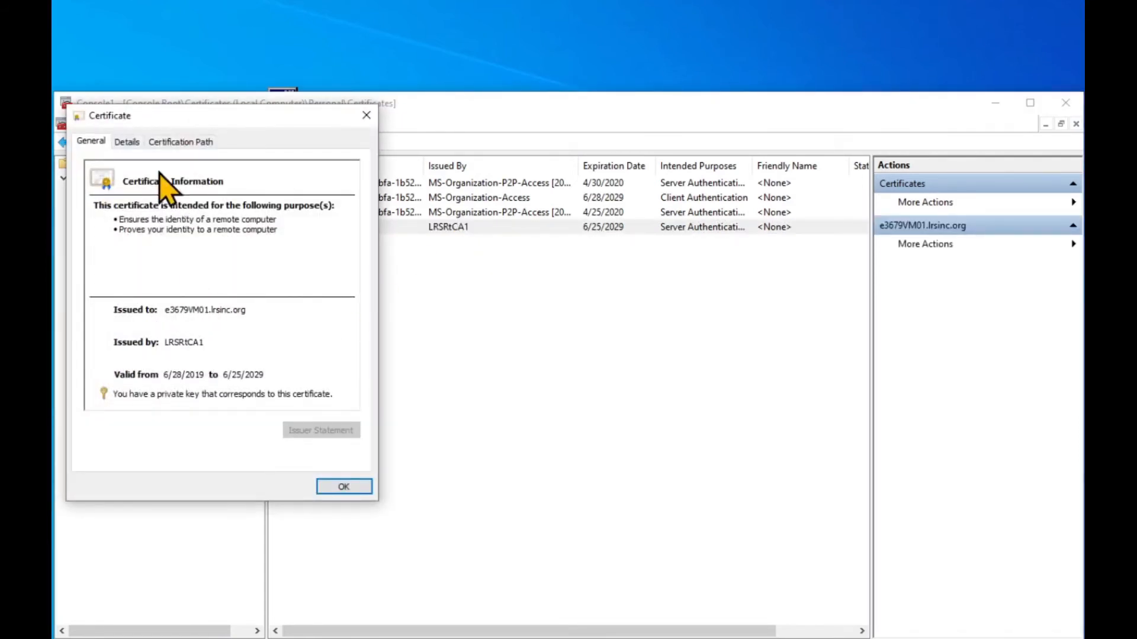
left_click(127, 142)
left_click(180, 141)
left_click_drag(213, 124, 607, 21)
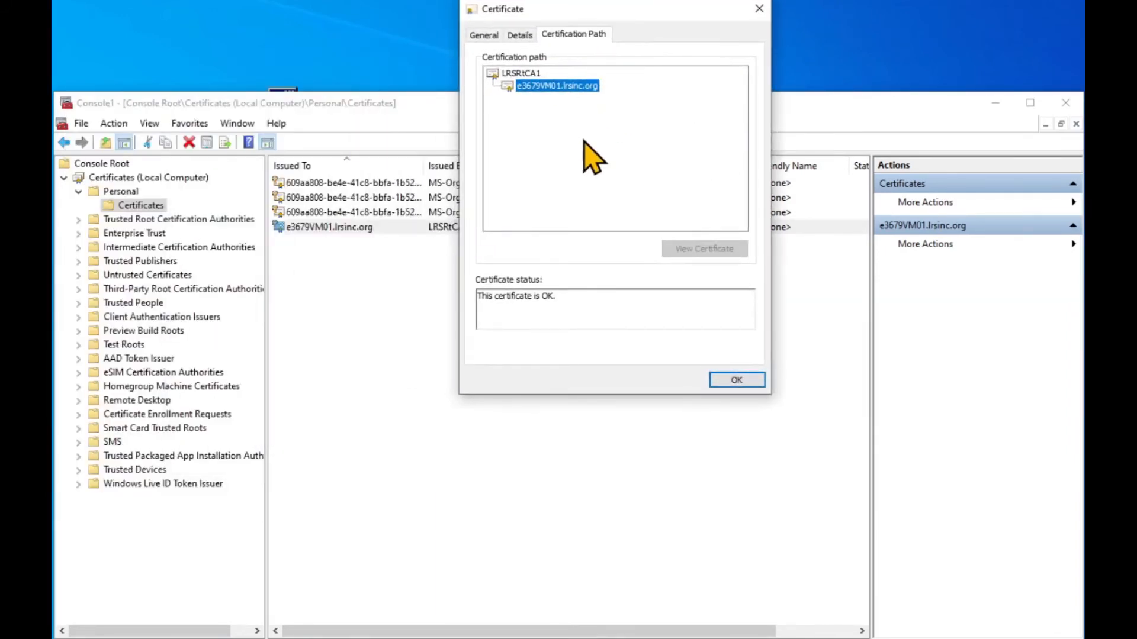
left_click(521, 73)
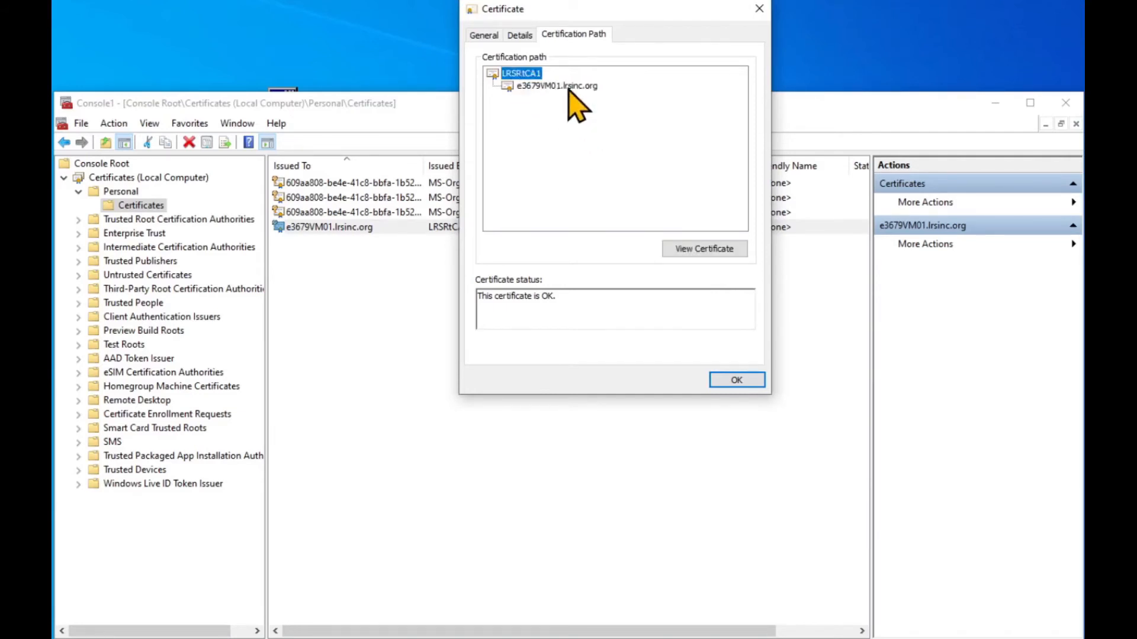
- Open the LRSRtCA1 root certificate from the certification path, show its details and move its window clear of the path
double_click(522, 73)
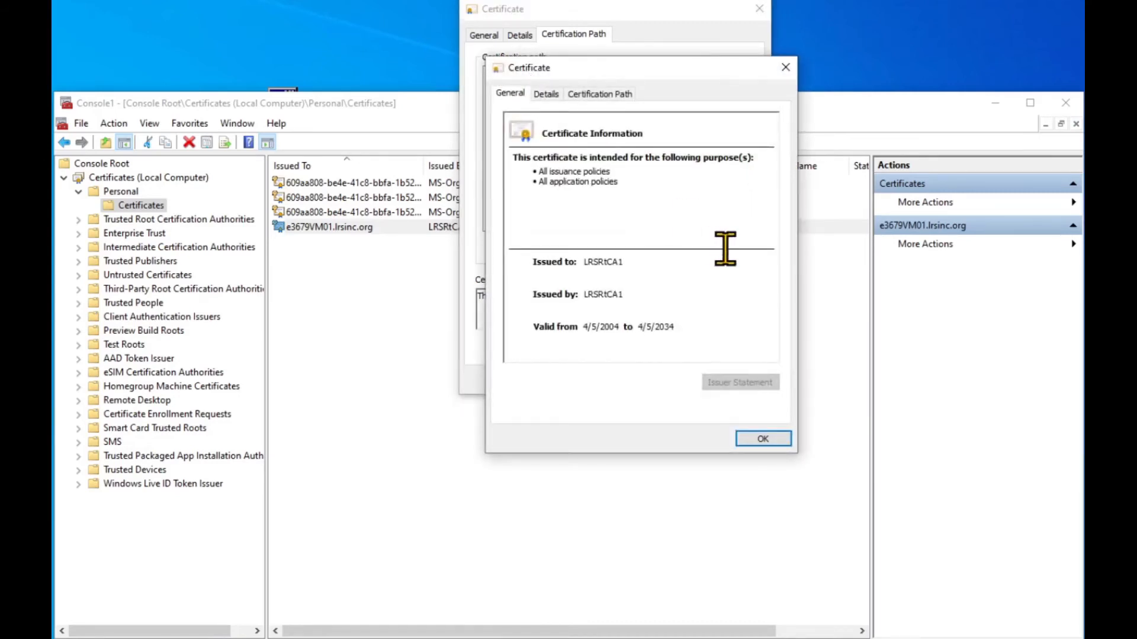
left_click(543, 95)
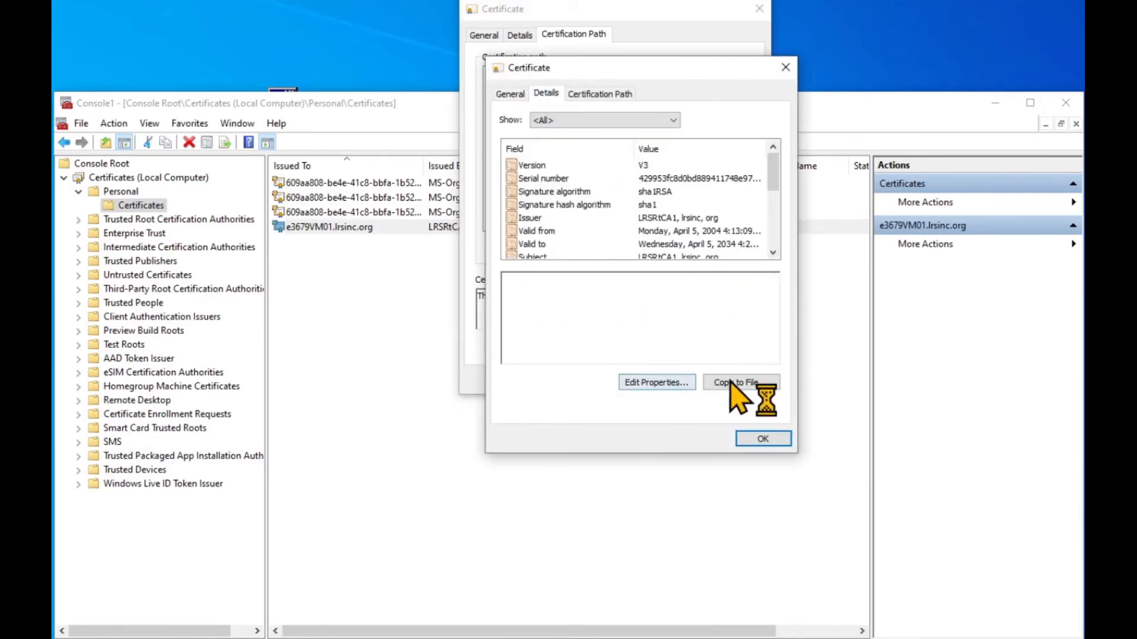
left_click_drag(501, 67, 515, 159)
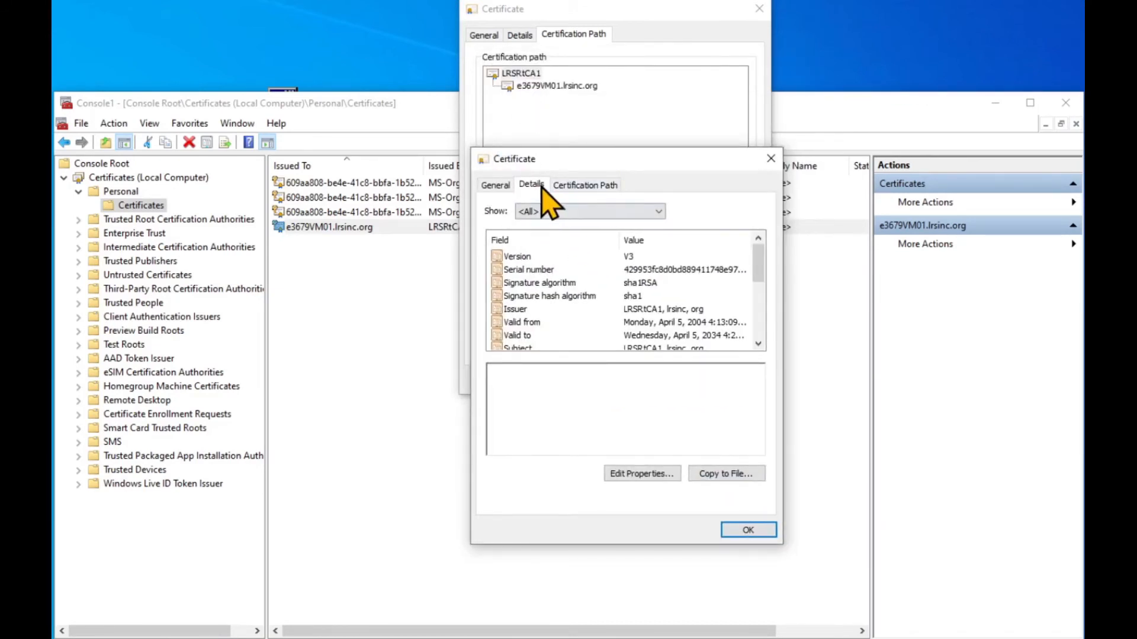
- Start exporting the LRSRtCA1 root certificate to a file in Base-64 encoded X.509 (.CER) format
left_click(726, 475)
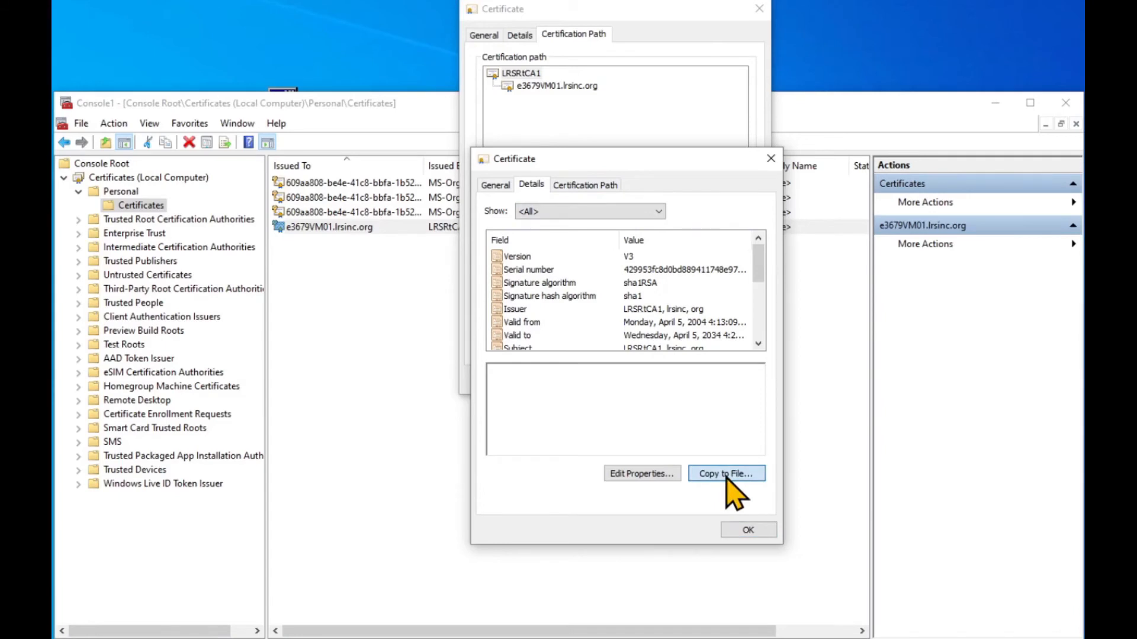
left_click(727, 534)
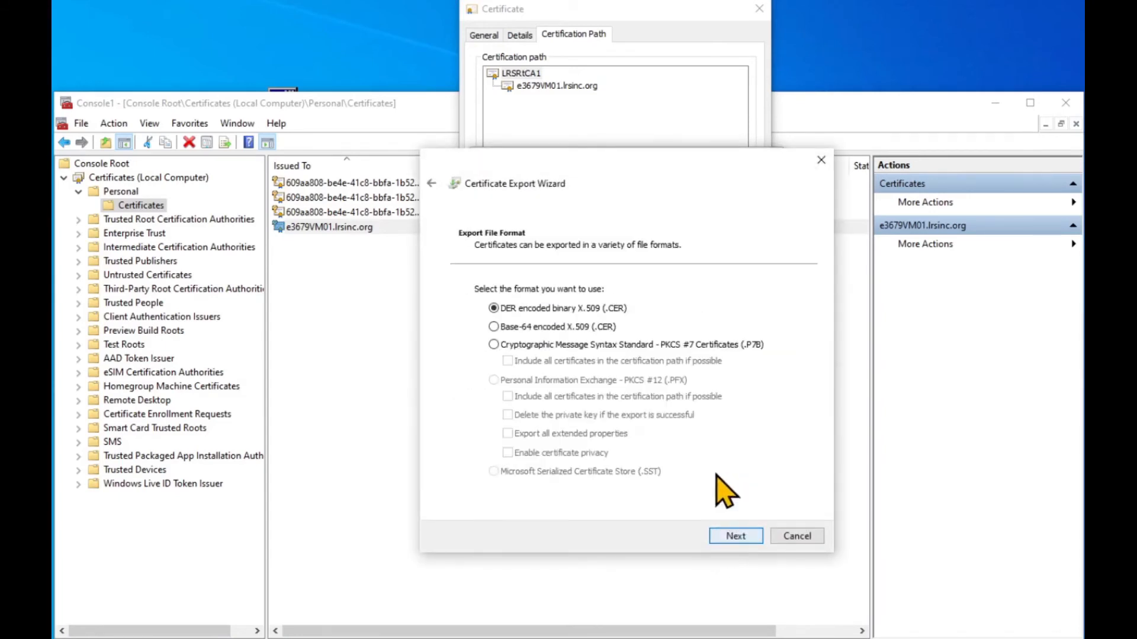
left_click(549, 326)
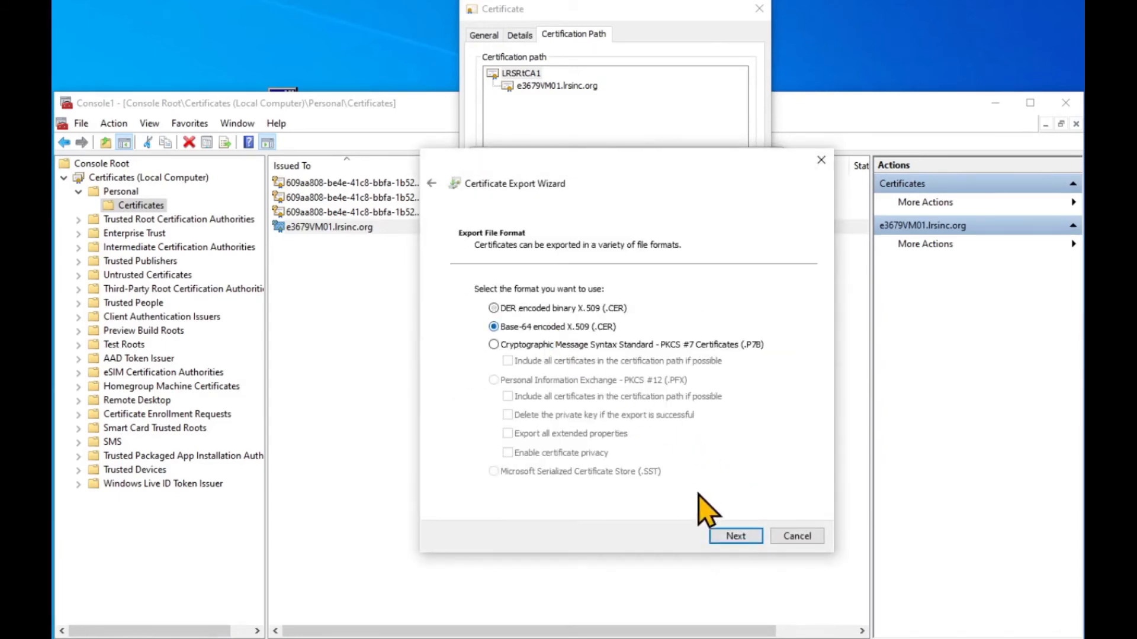
left_click(737, 539)
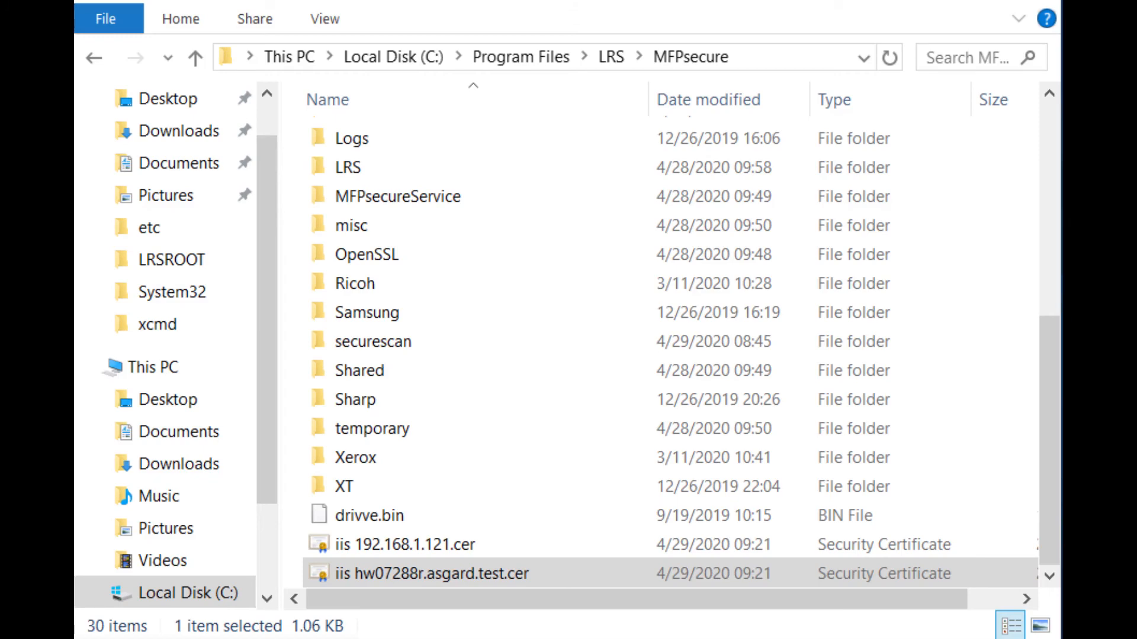
- On the other computer, open the Downloads folder in a new file window and copy the customers CA.cer file
key("super+e")
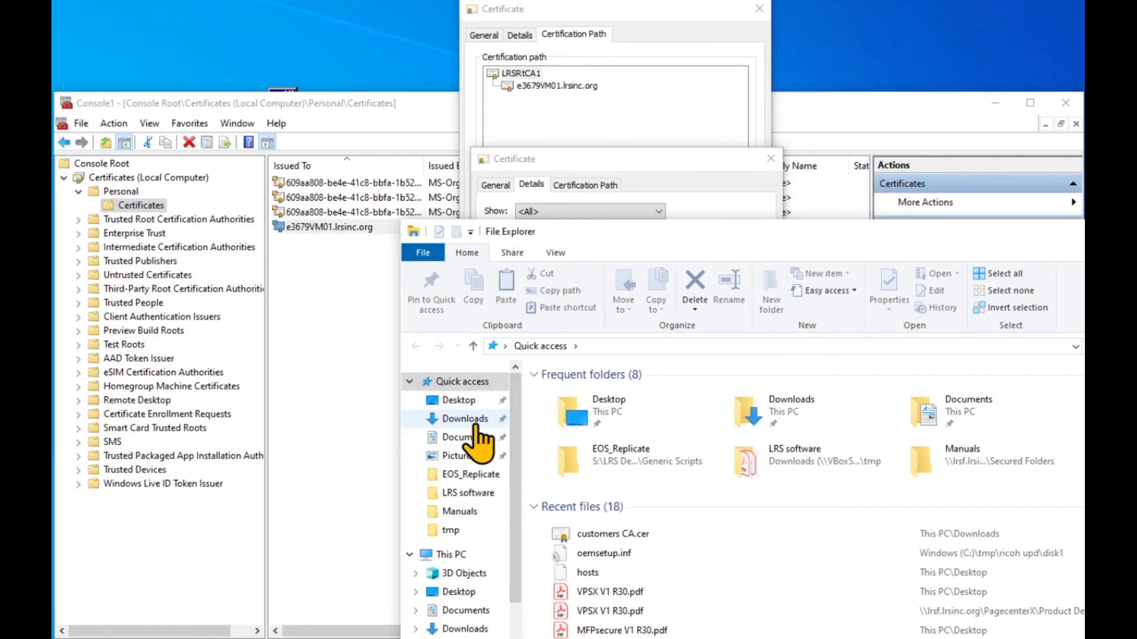
left_click(466, 418)
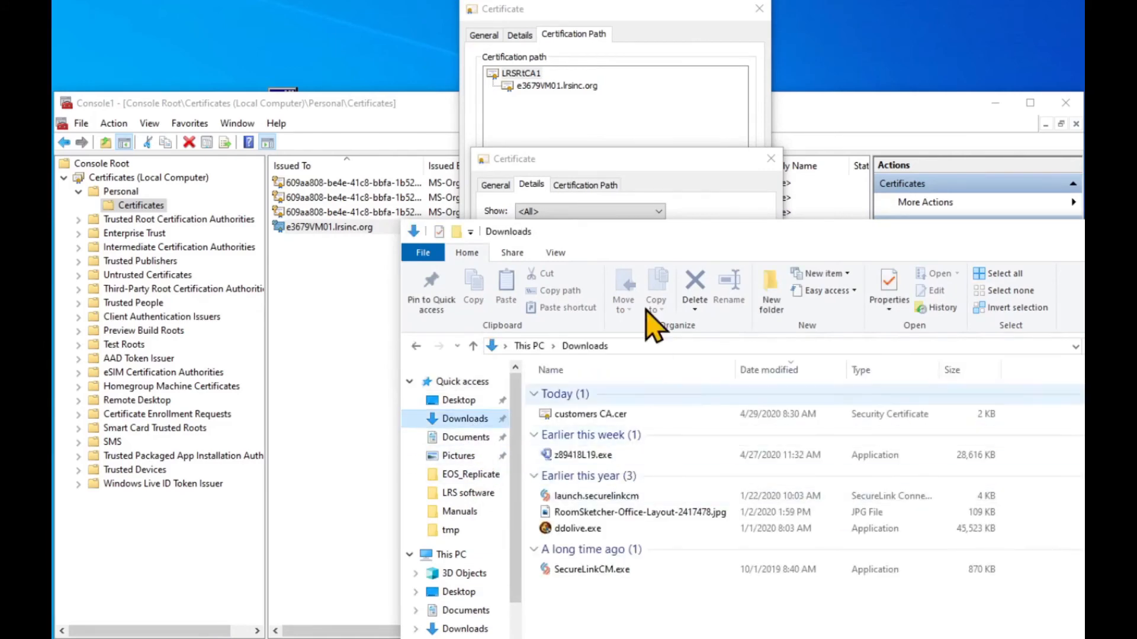
left_click_drag(640, 232, 571, 25)
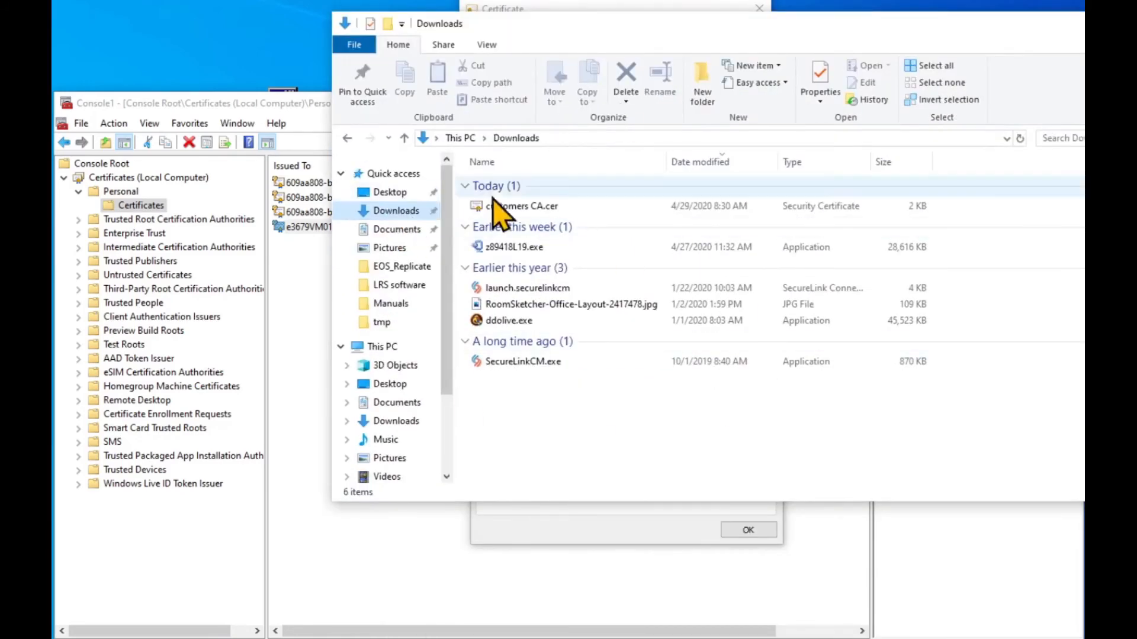
left_click(592, 207)
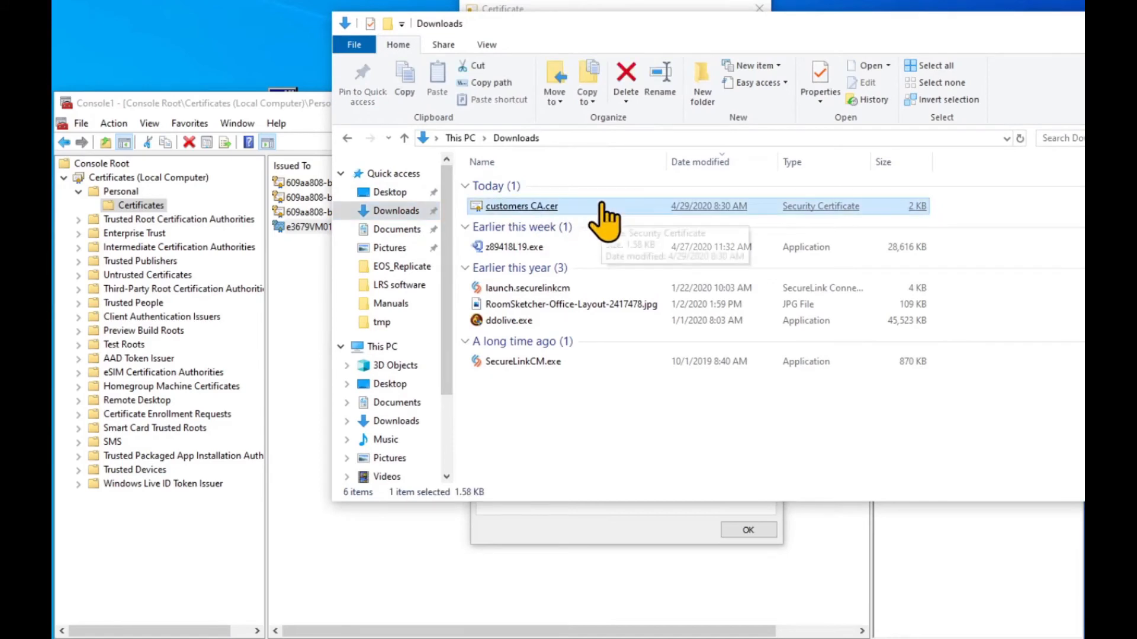
right_click(542, 209)
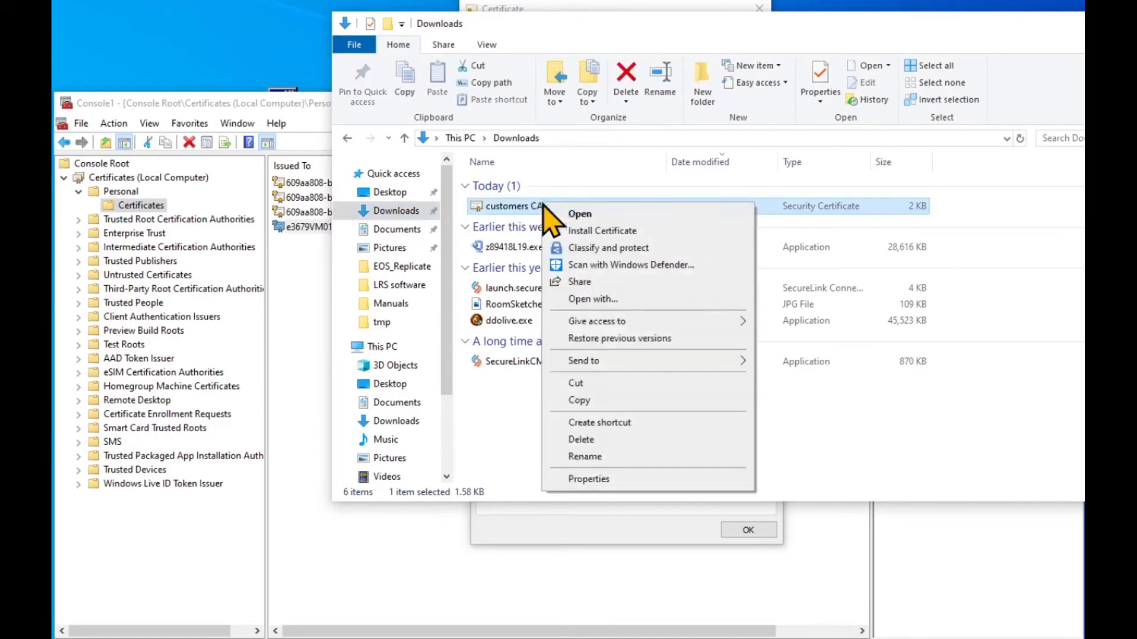
left_click(638, 402)
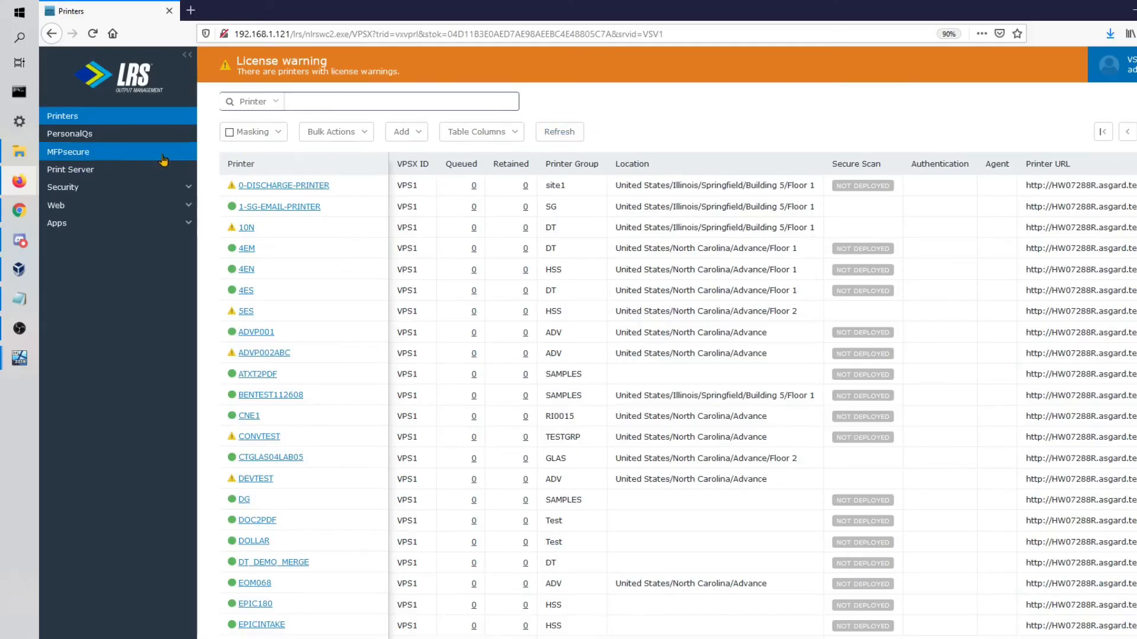
- In the VPSX web console, add a new MFPsecure server with the host name hw07288r.asgard.test
left_click(87, 156)
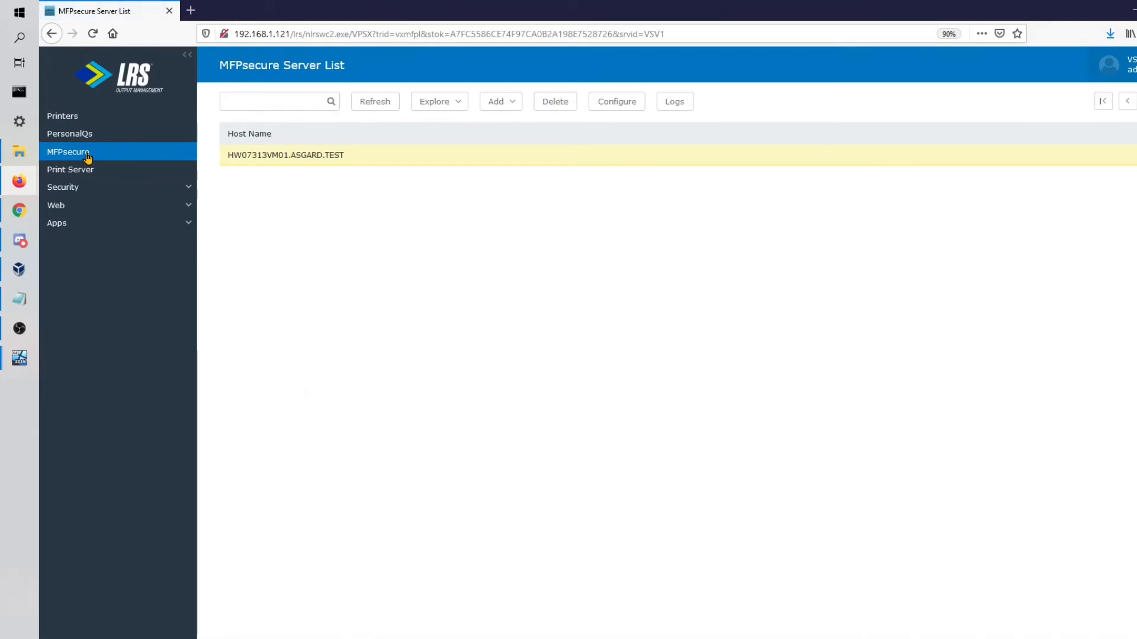
left_click(504, 102)
left_click(522, 123)
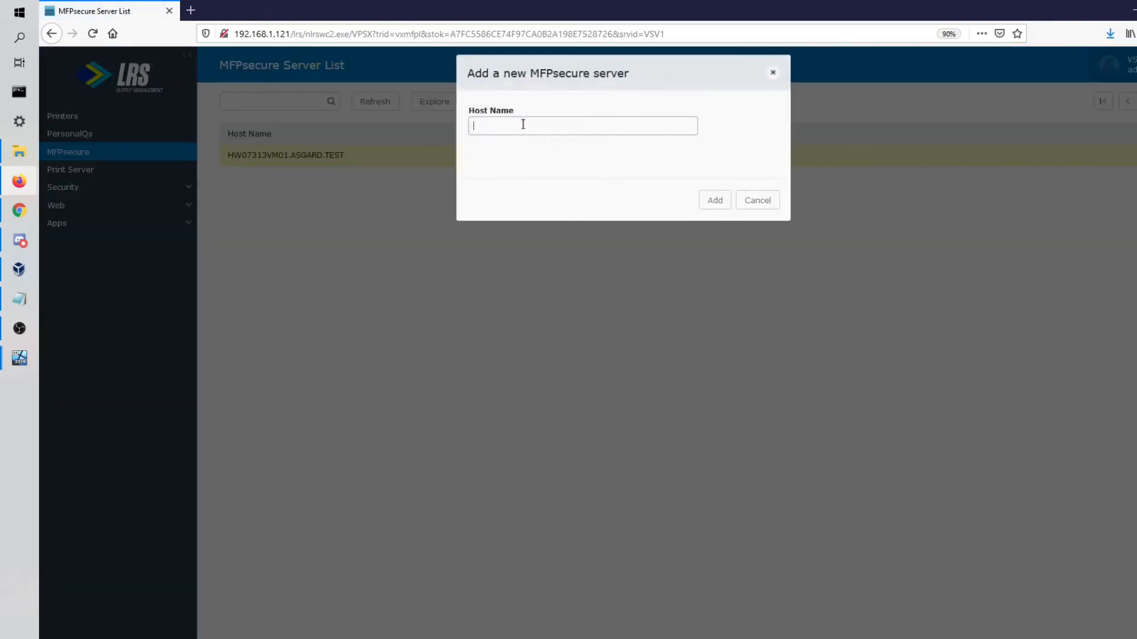
key("ctrl+v")
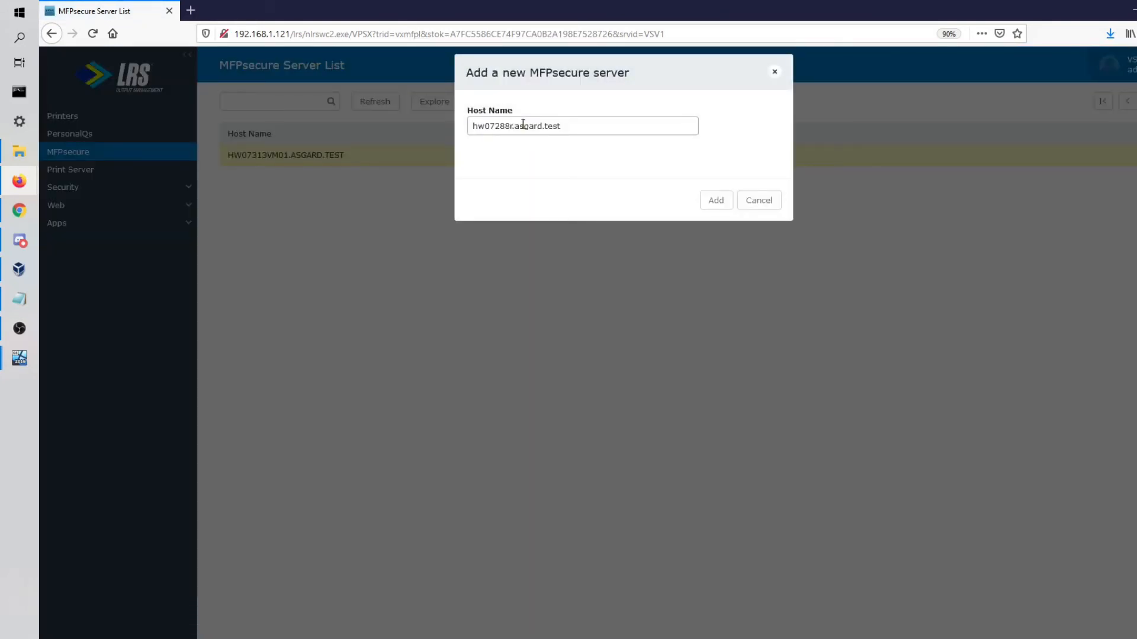
left_click(715, 199)
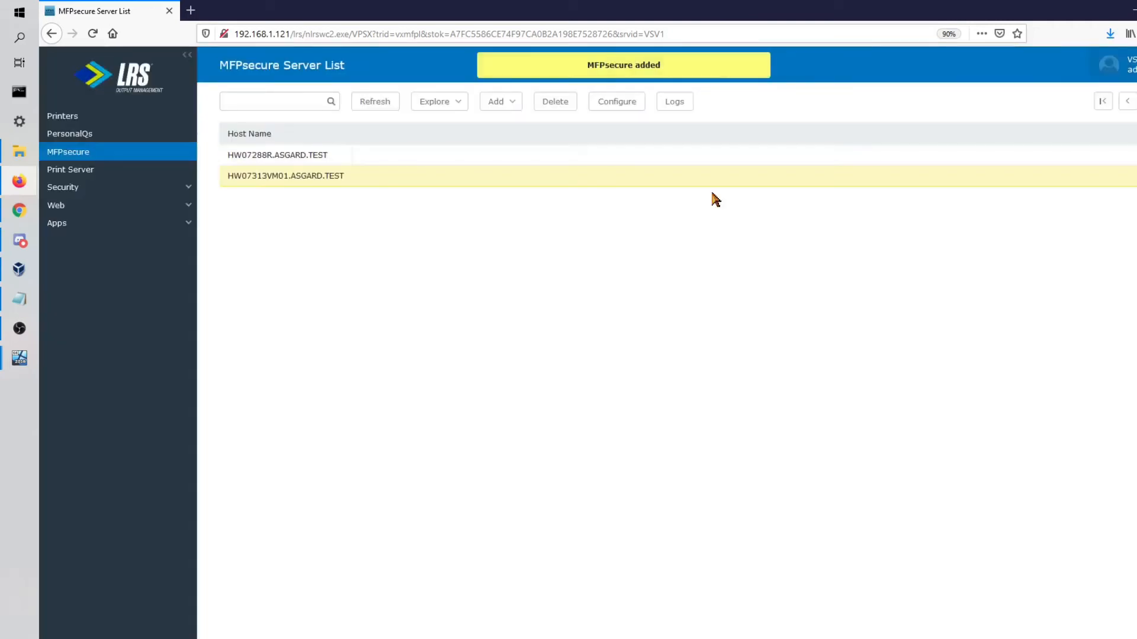
- Open the configuration of the HW07288R.ASGARD.TEST MFPsecure server and examine its certificate file name
double_click(378, 159)
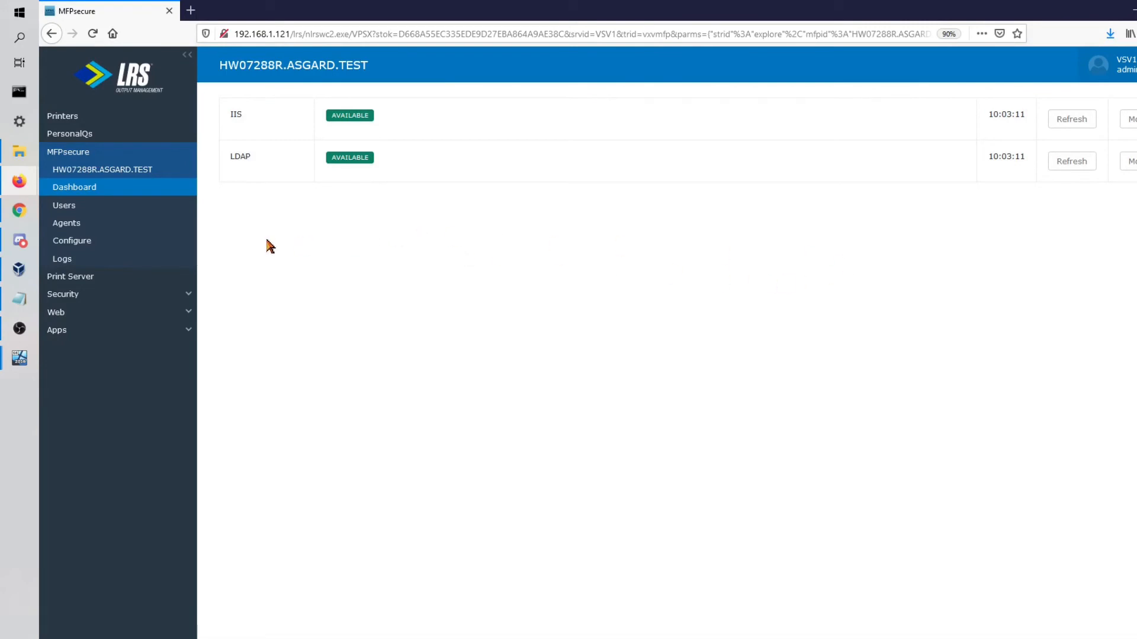
left_click(75, 247)
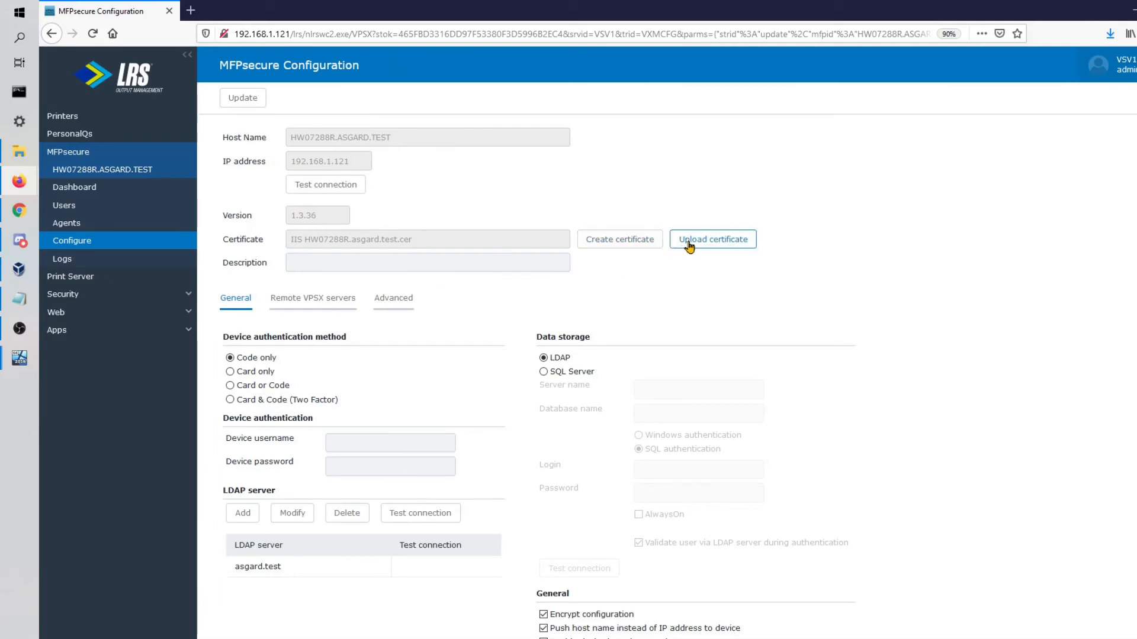
left_click_drag(317, 241, 497, 251)
left_click(466, 240)
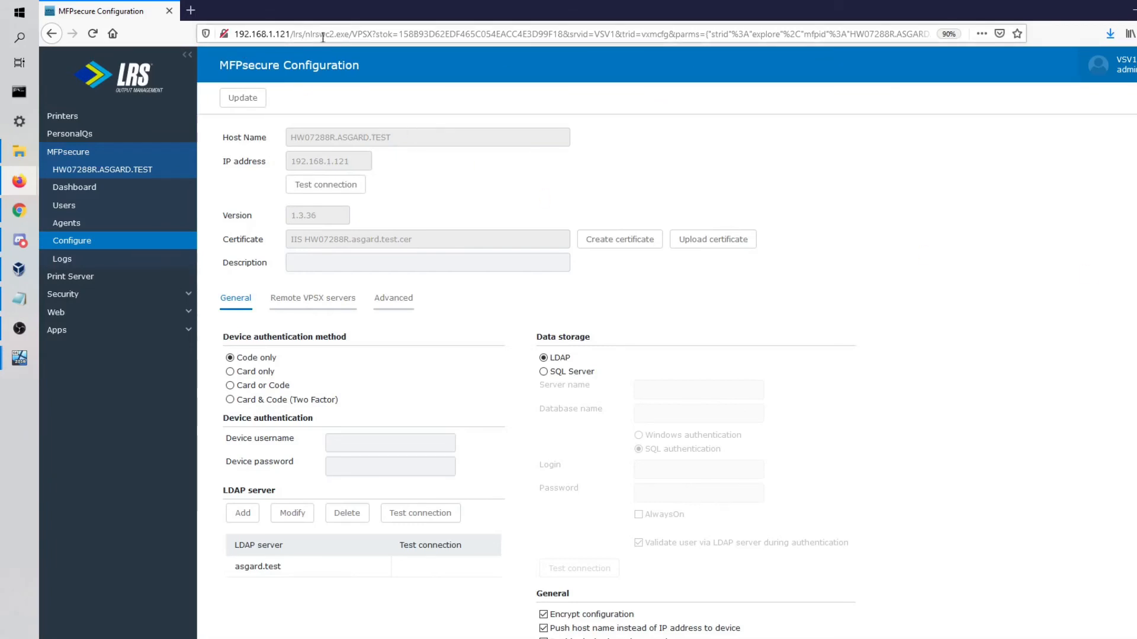
left_click(225, 34)
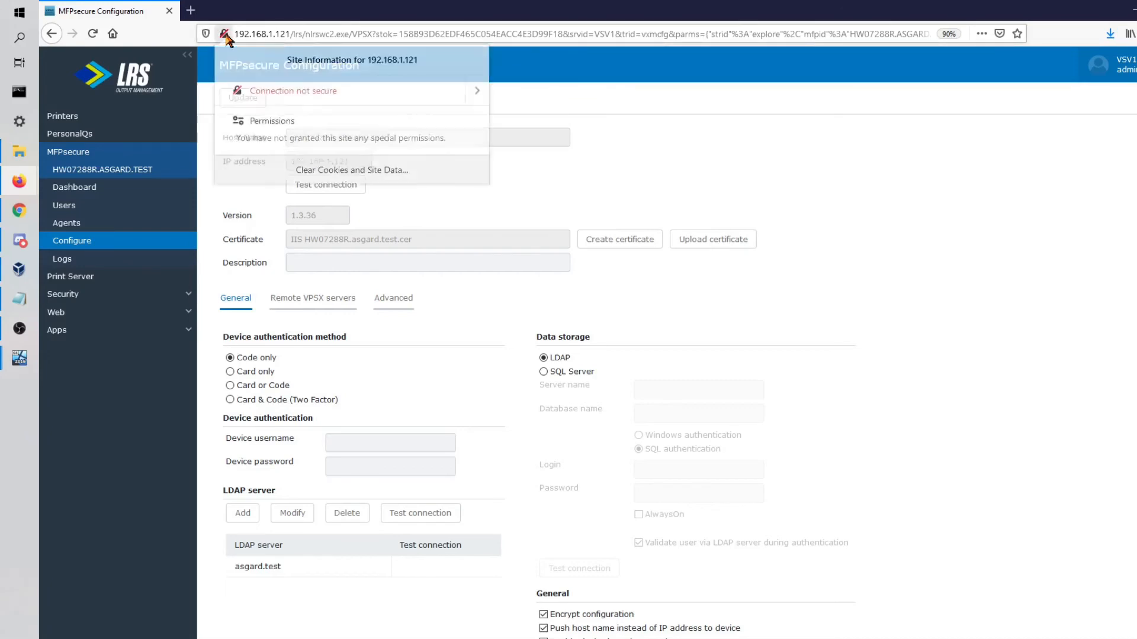
left_click(476, 92)
left_click(347, 172)
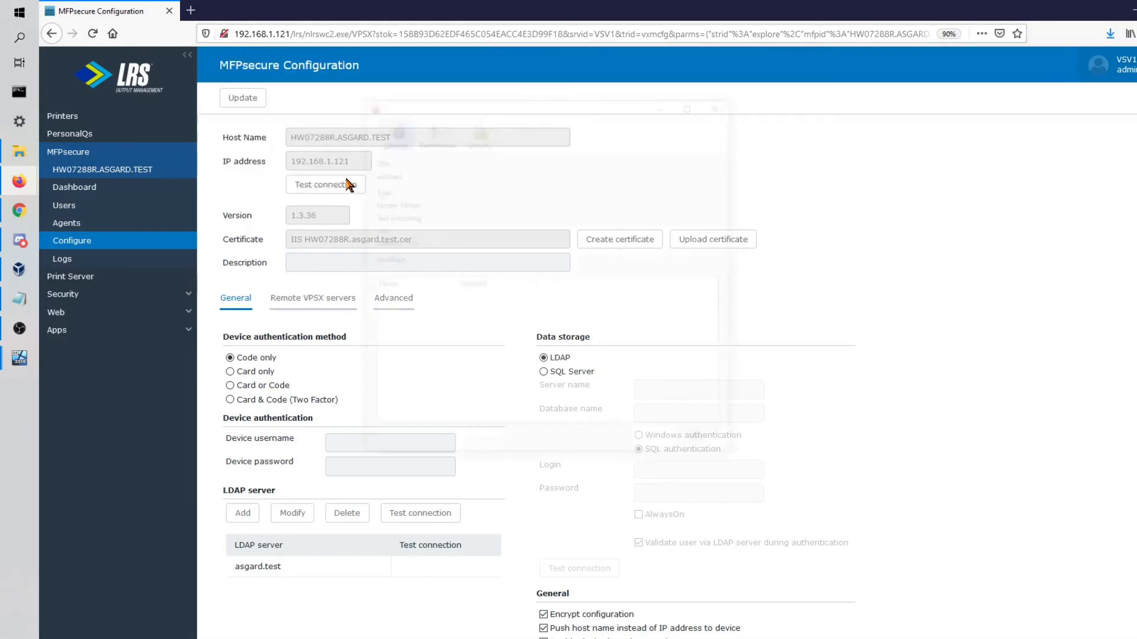
key("Escape")
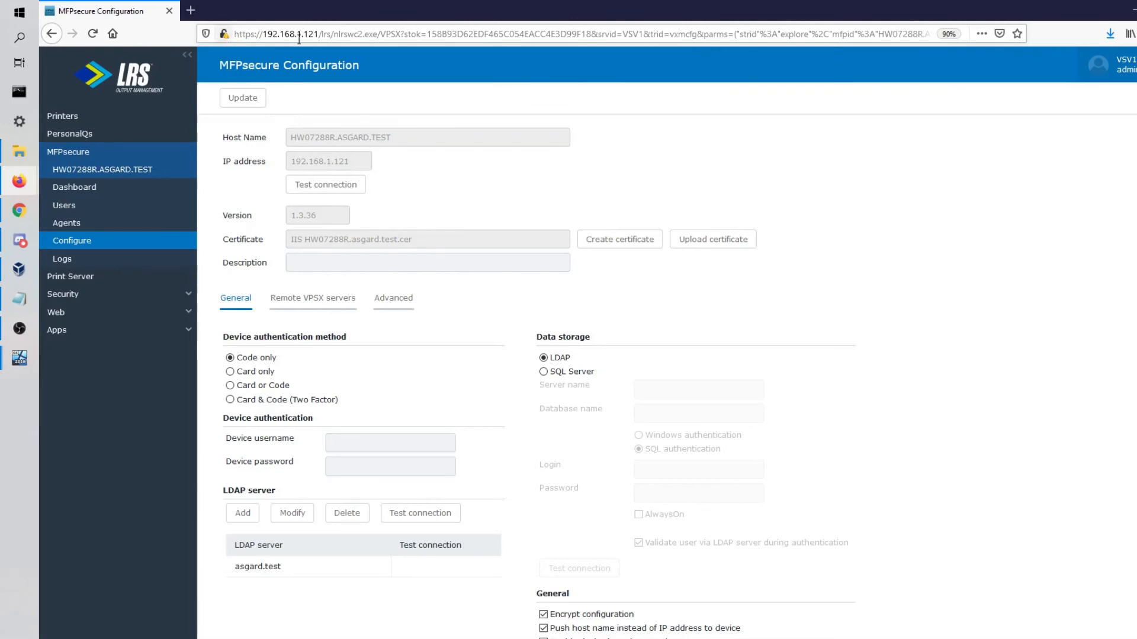
- View the certificate of the https MFPsecure site from its connection security details and highlight the serial number
left_click(224, 35)
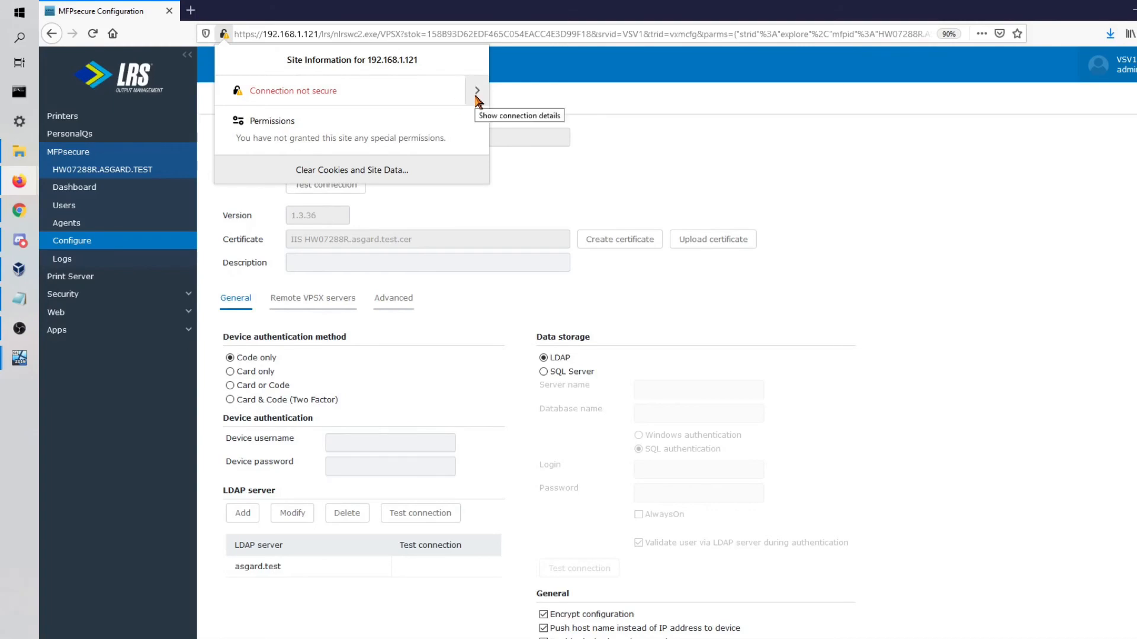
left_click(477, 92)
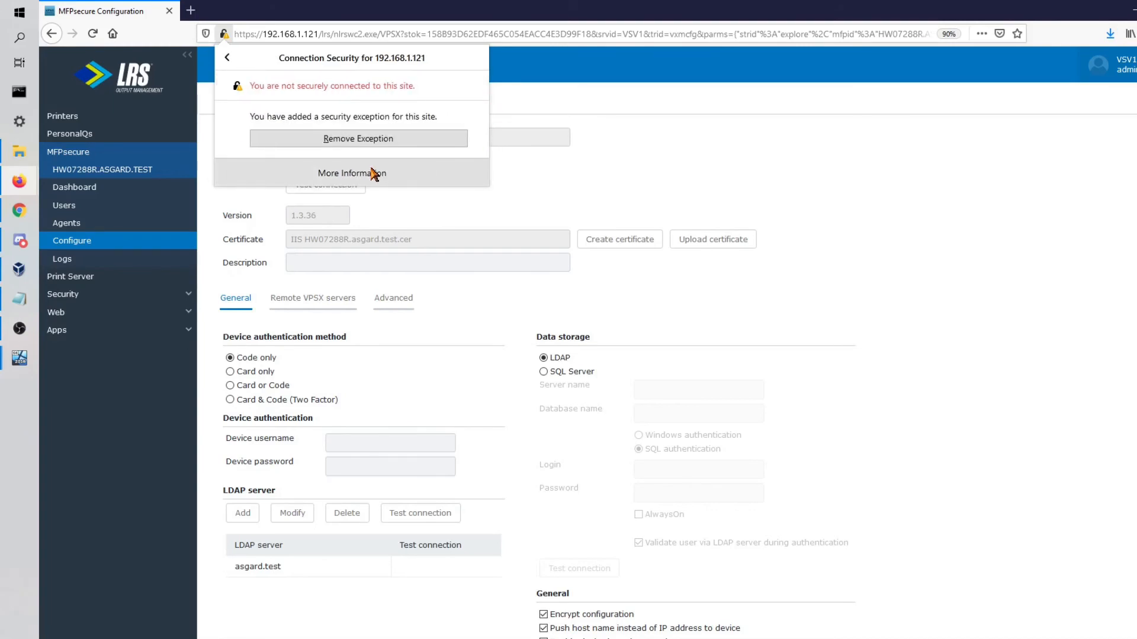
left_click(331, 172)
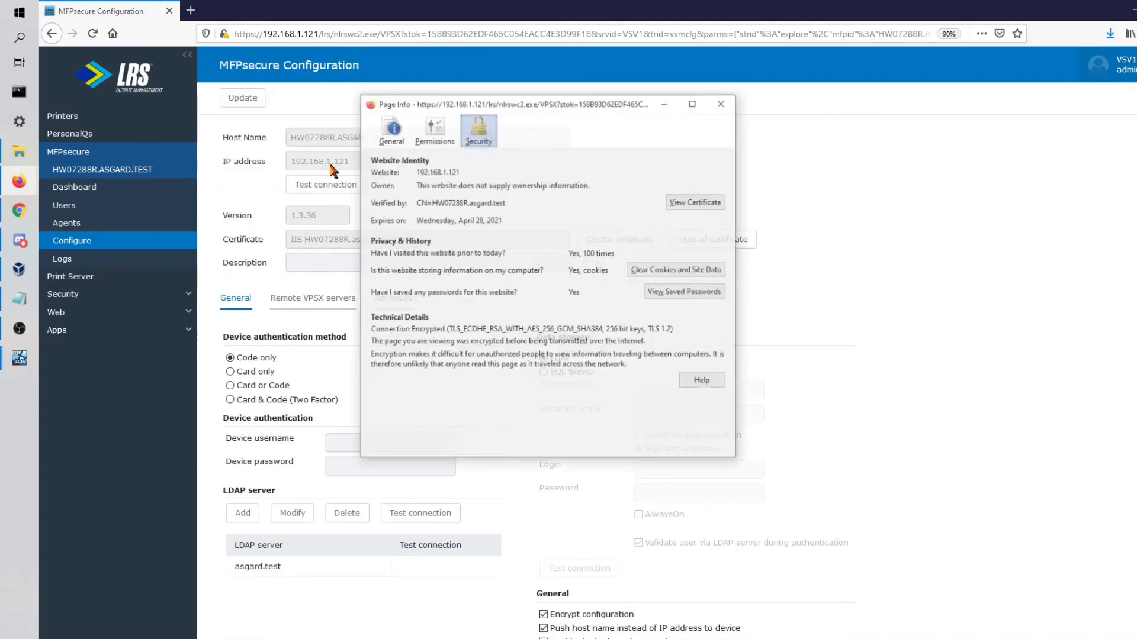
left_click(691, 204)
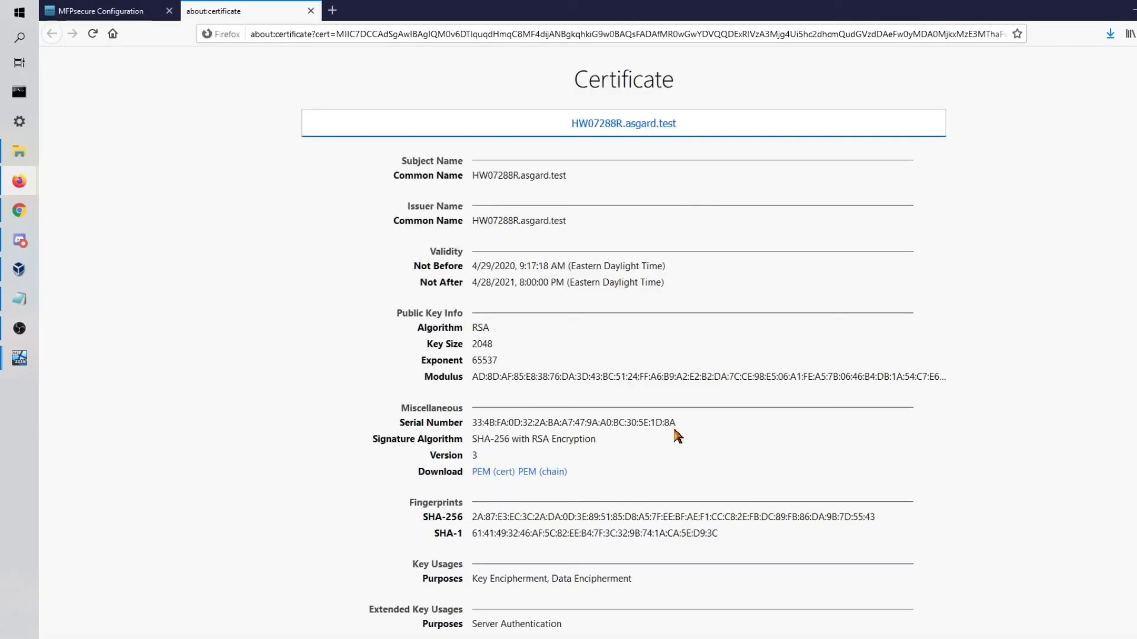
left_click_drag(584, 422, 686, 425)
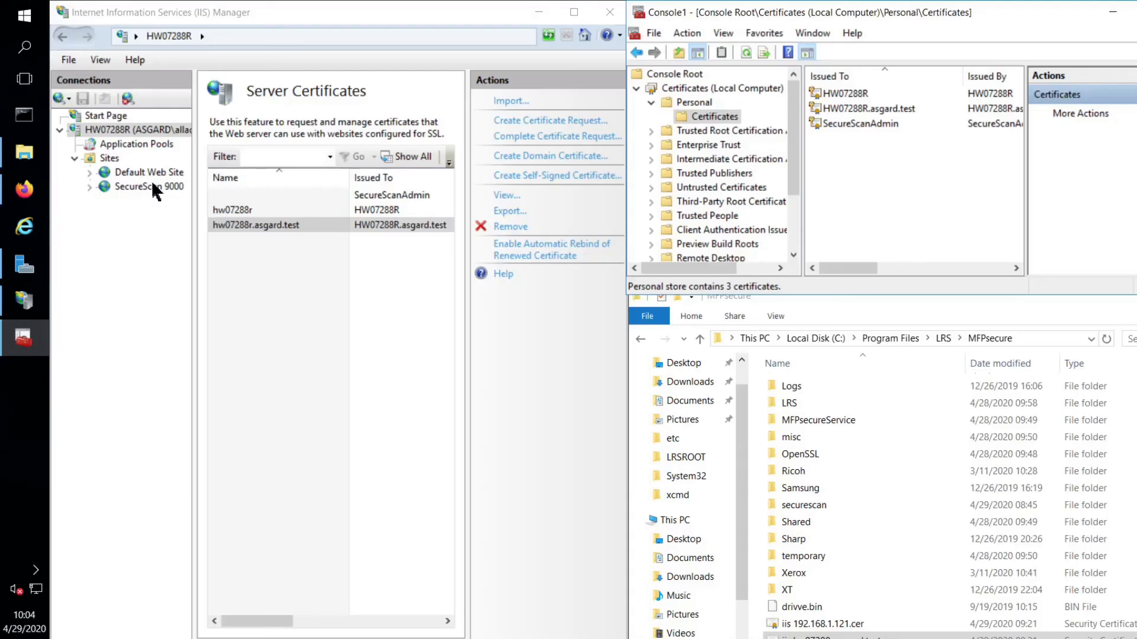
- Switch to IIS Manager and select the Default Web Site
left_click(136, 174)
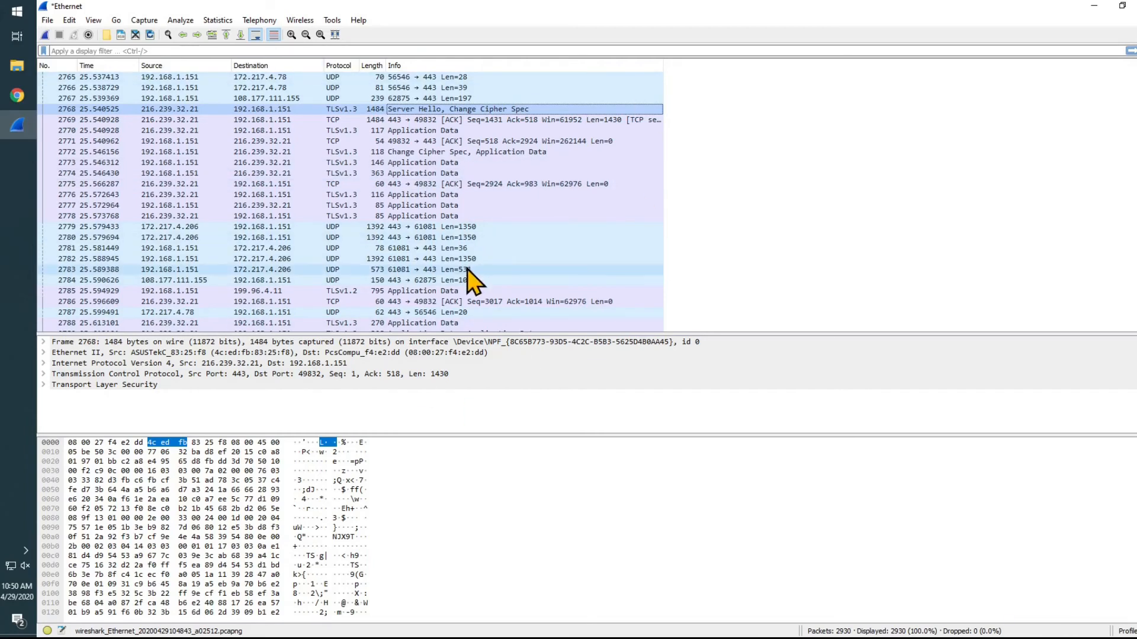
- In the Wireshark capture, look through the TLS packets following the Server Hello and inspect packets 2785 and 2789
scroll(474, 281, "down", 2)
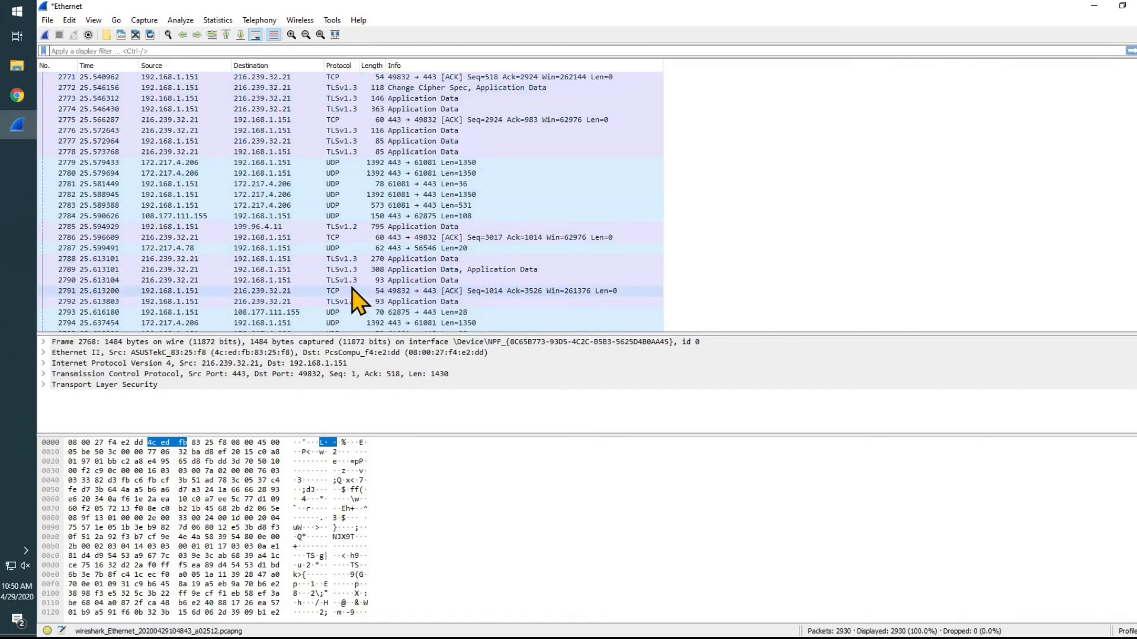
scroll(354, 292, "down", 3)
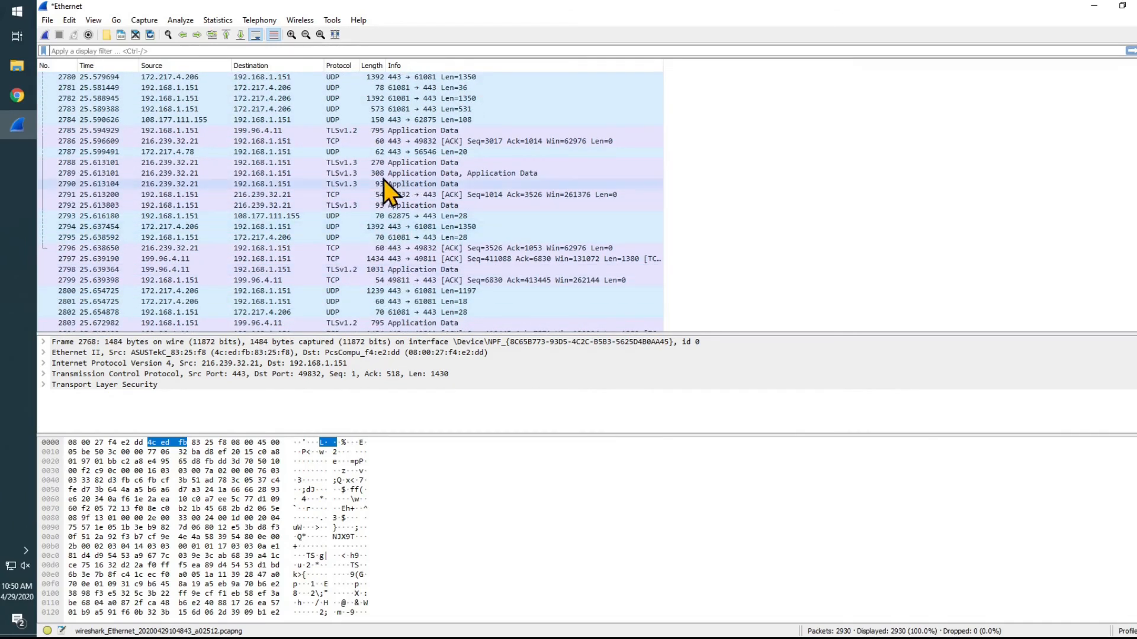
left_click(392, 131)
left_click(389, 179)
scroll(367, 279, "down", 2)
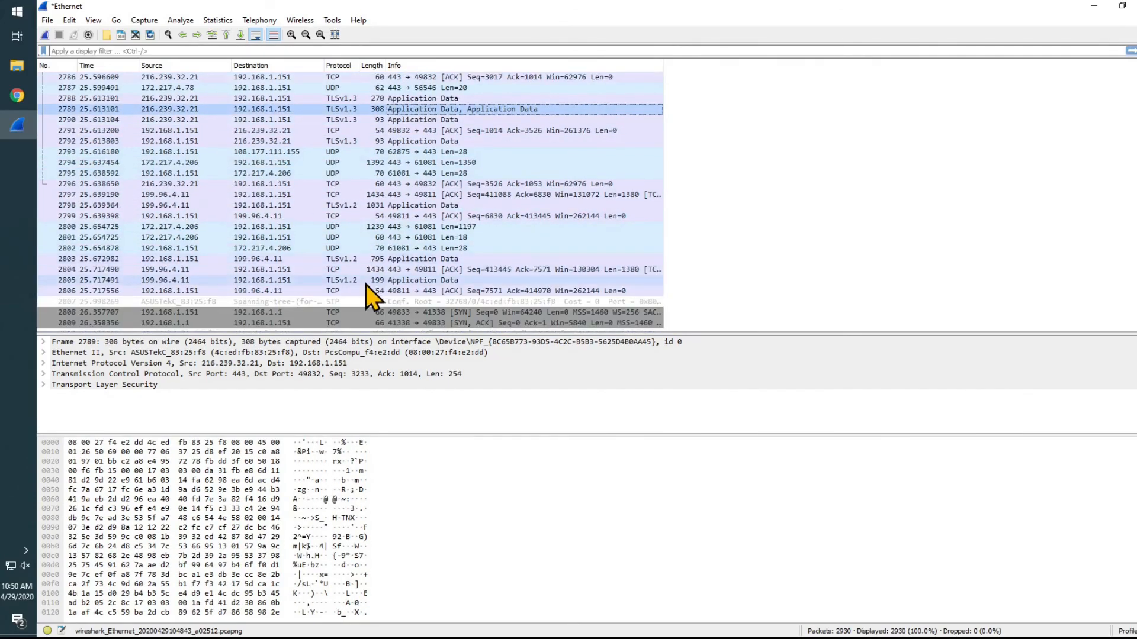
scroll(371, 283, "up", 7)
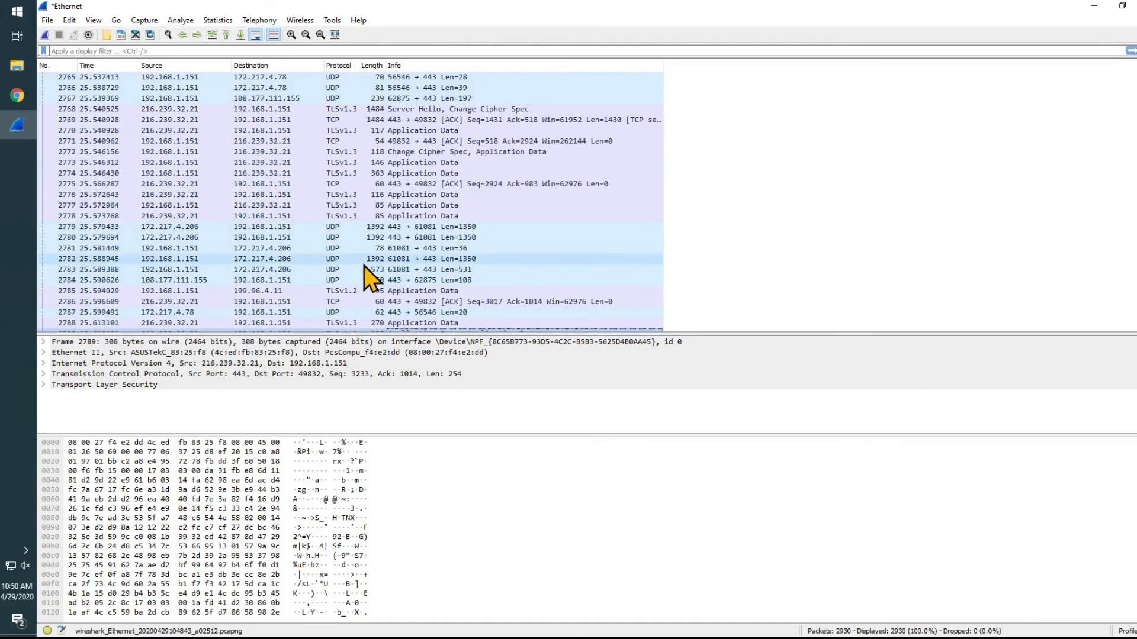
- Examine the Server Hello's TLS version and cipher suite in packet 2768, and inspect the Application Data packet 2770
left_click(378, 110)
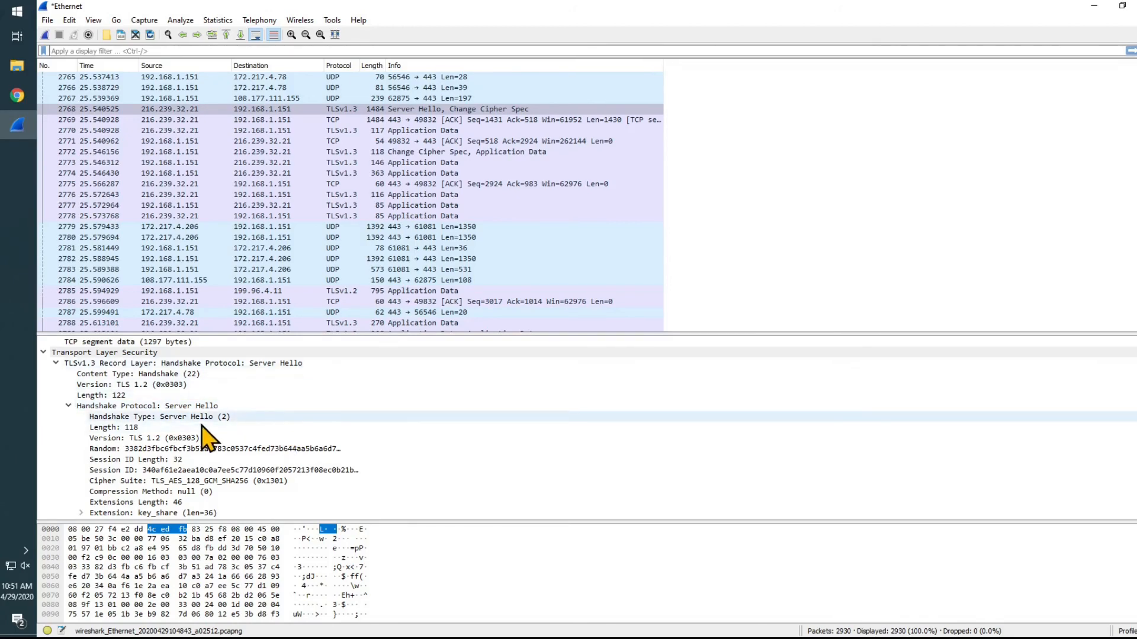
left_click(189, 438)
scroll(283, 426, "down", 2)
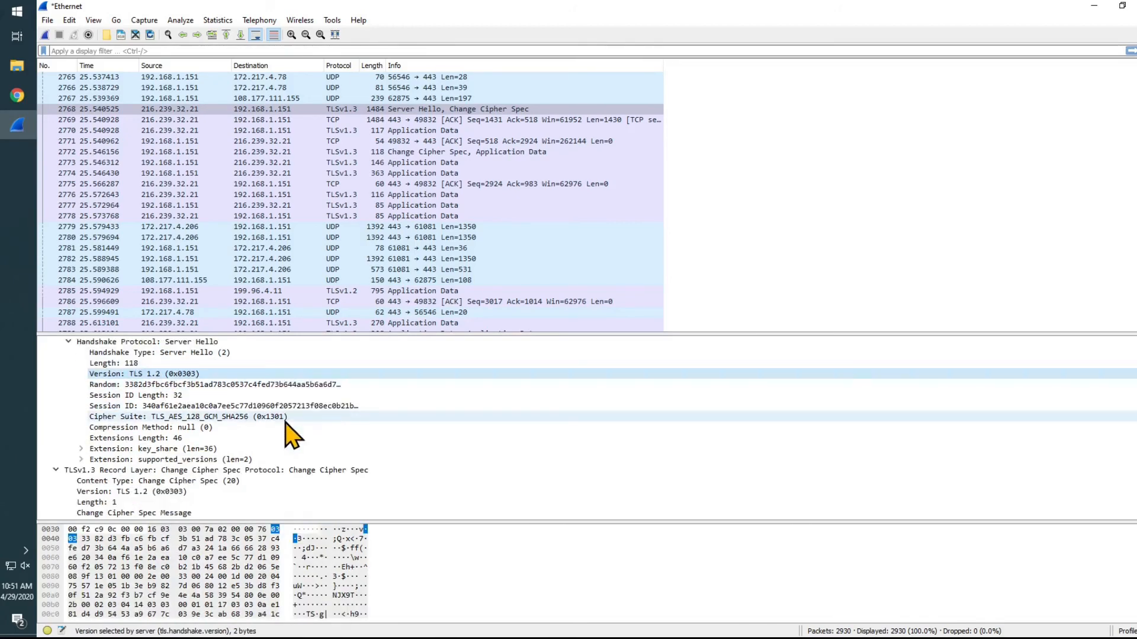
left_click(347, 112)
left_click(348, 130)
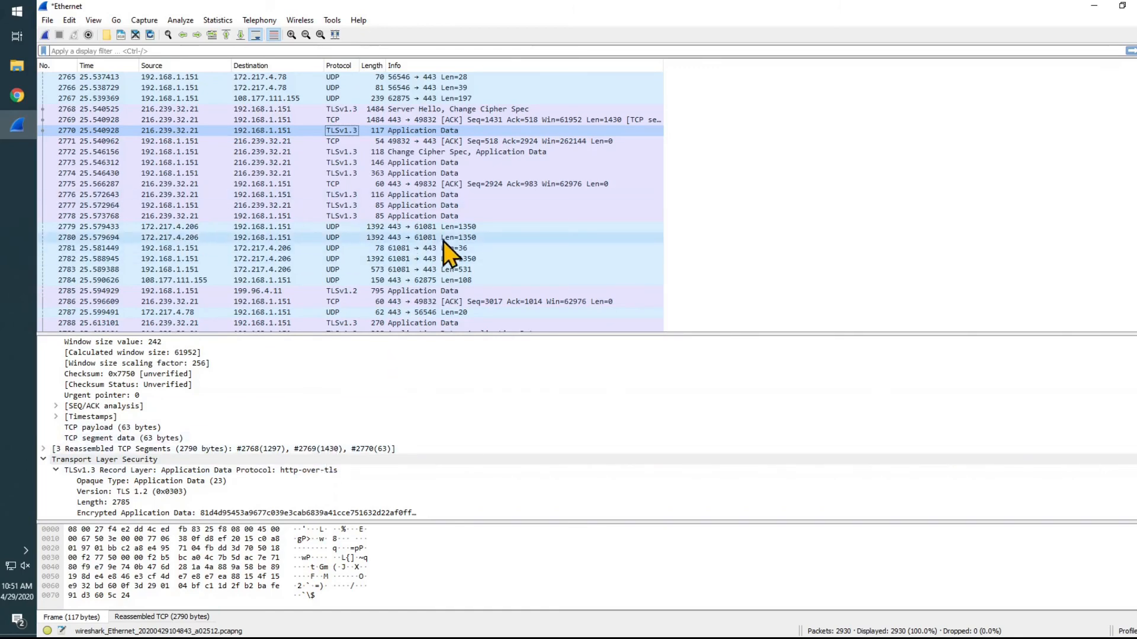
- Look through the packets following packet 2770 to examine the rest of the captured TLS exchange and surrounding traffic
scroll(480, 222, "down", 3)
scroll(396, 269, "down", 2)
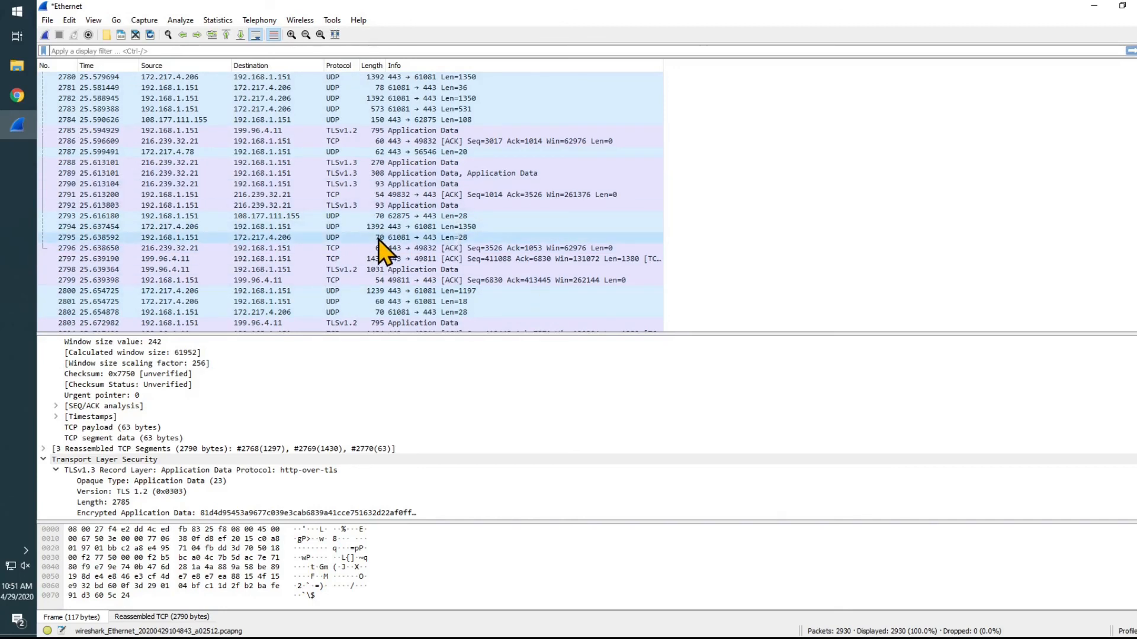
scroll(385, 239, "down", 2)
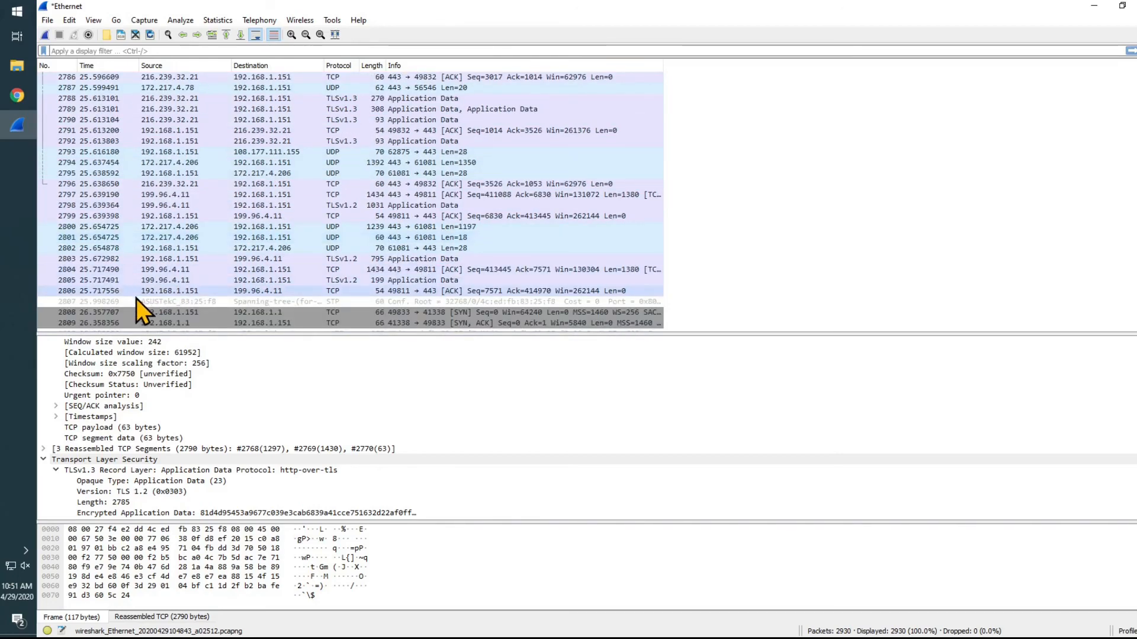
scroll(468, 294, "down", 2)
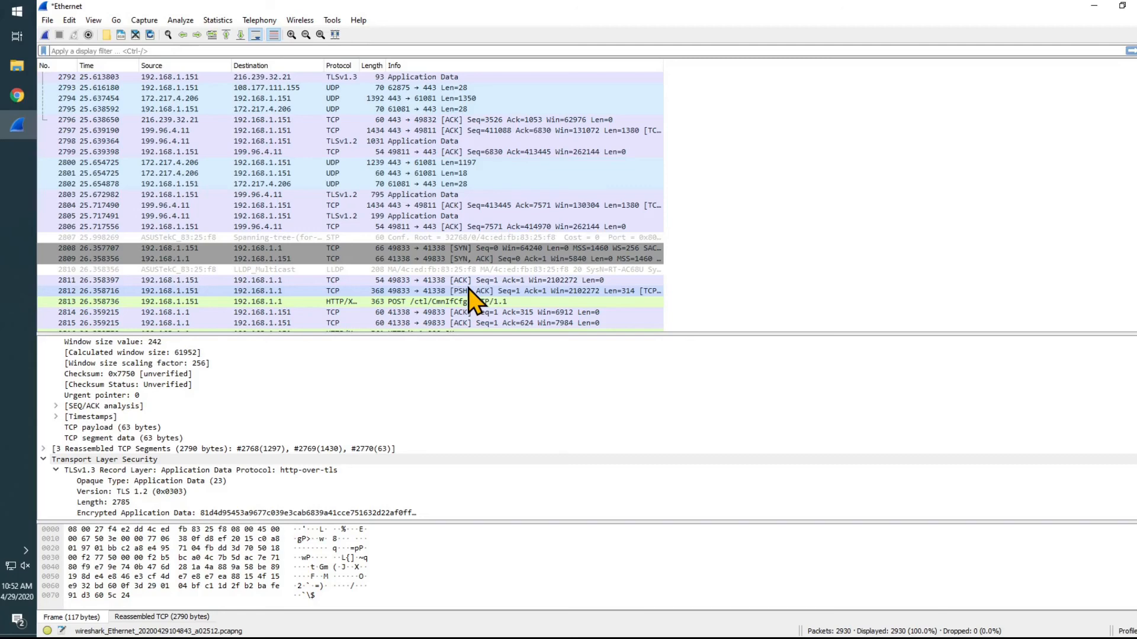
scroll(468, 288, "down", 2)
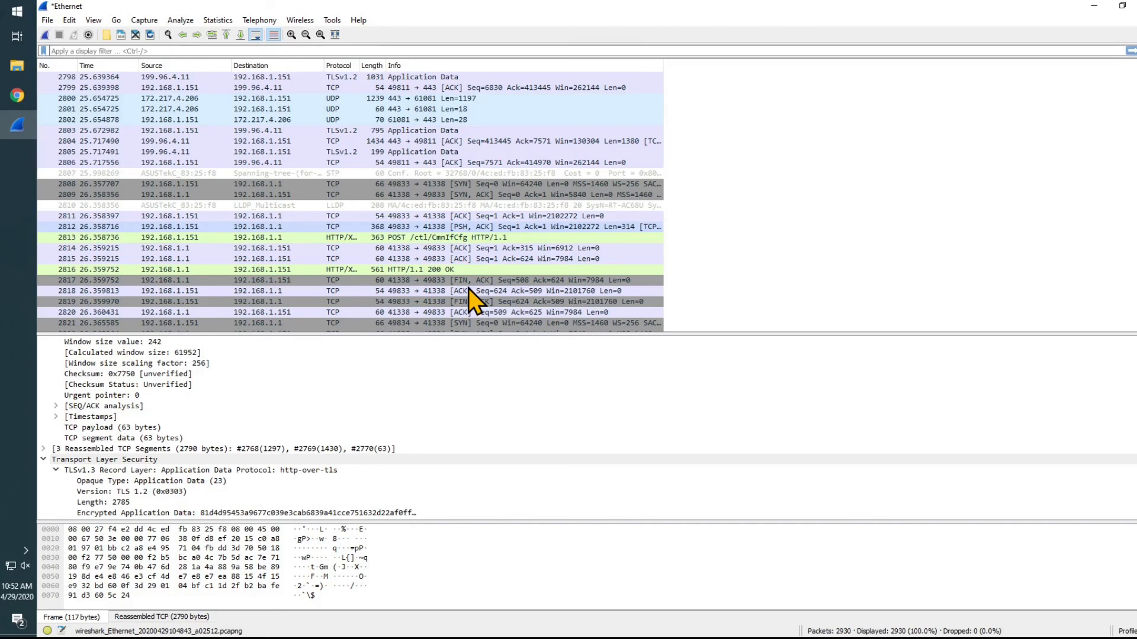
scroll(496, 266, "down", 3)
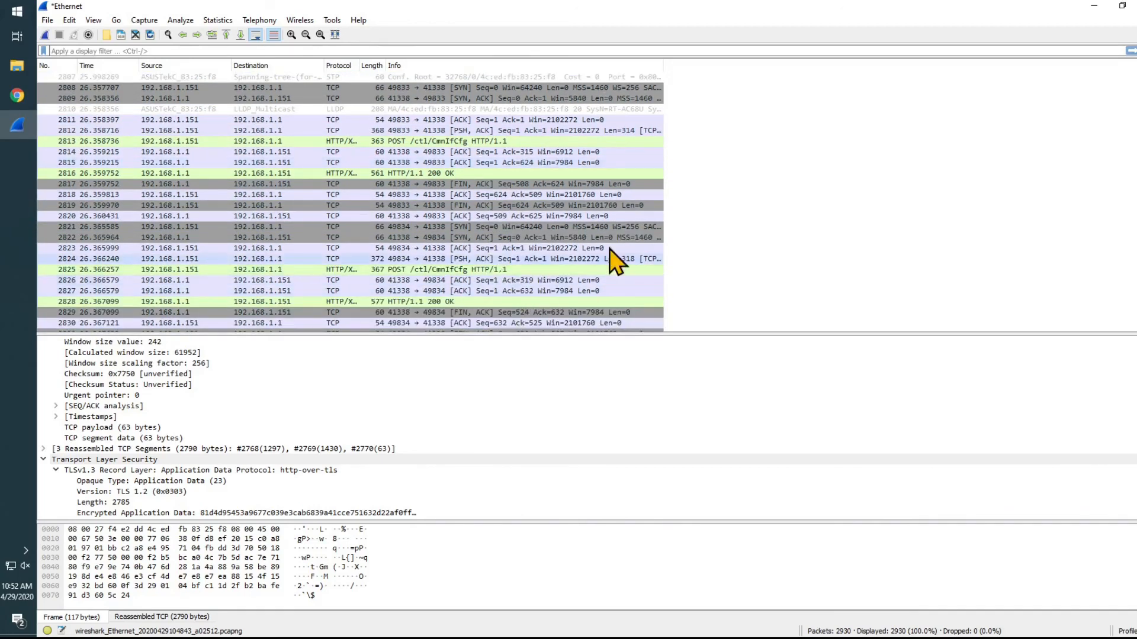
scroll(485, 286, "up", 8)
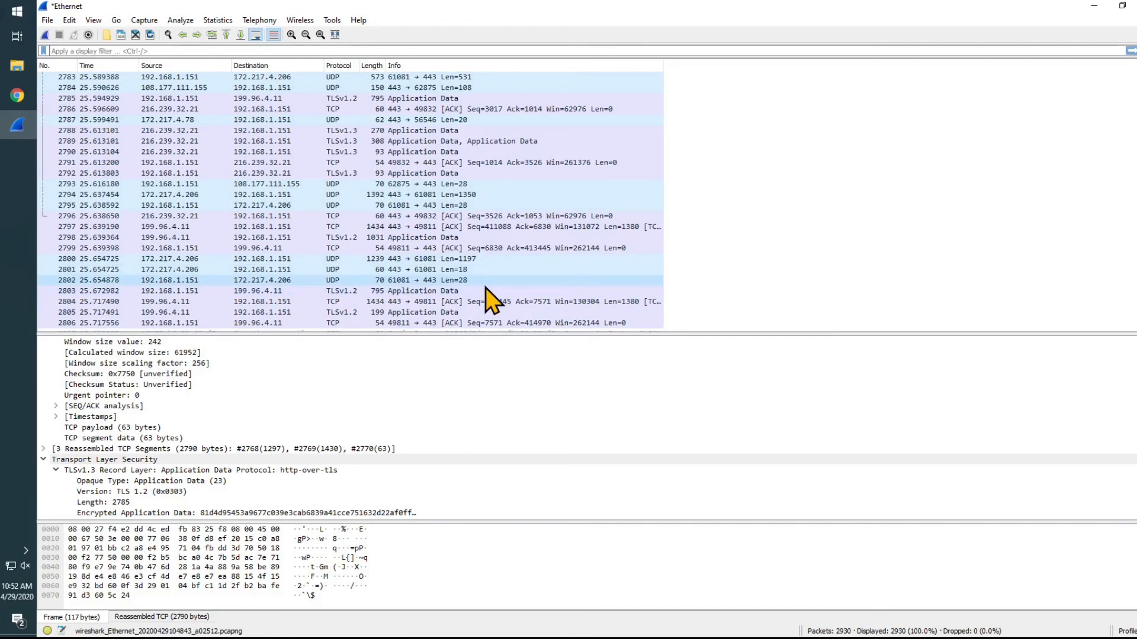
scroll(485, 287, "up", 3)
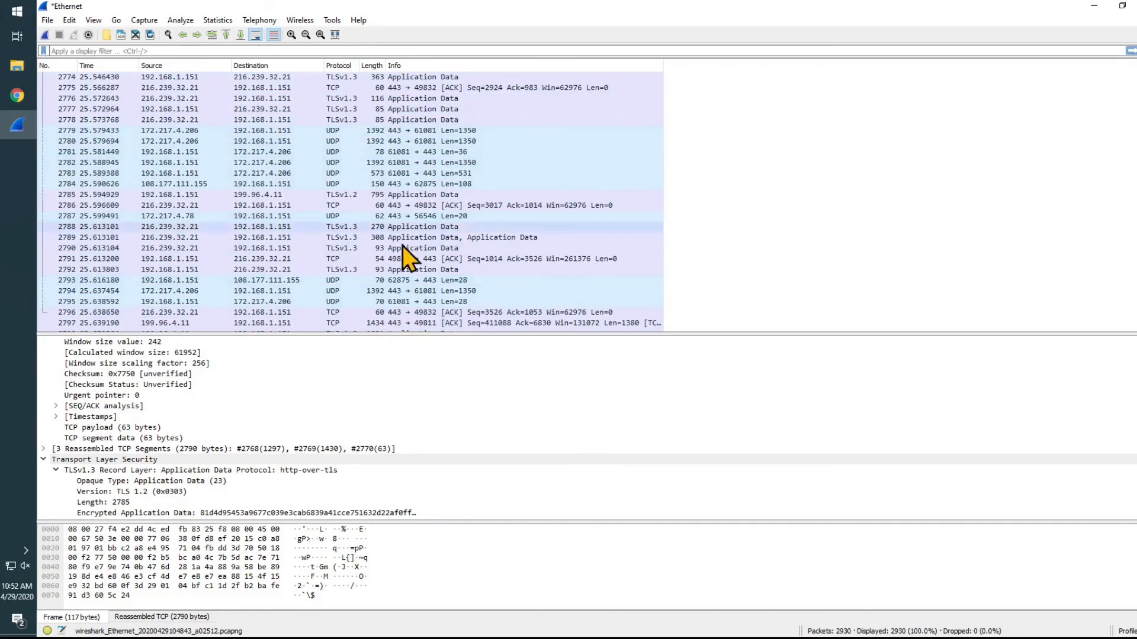